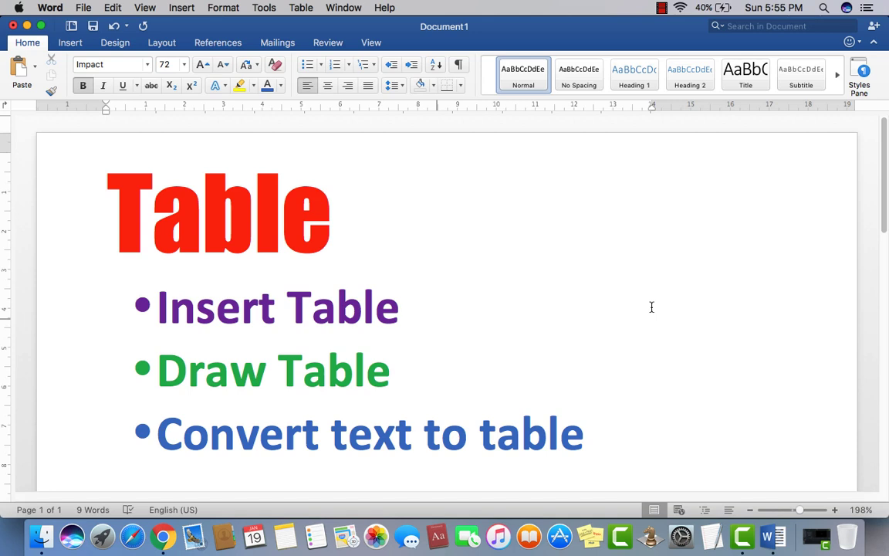
scroll(470, 246, down, 1)
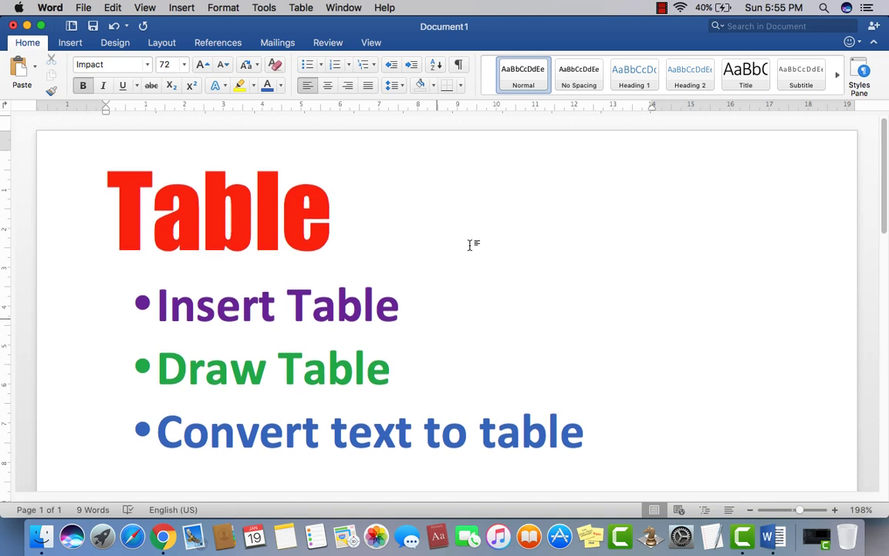
scroll(509, 333, down, 4)
scroll(480, 312, up, 4)
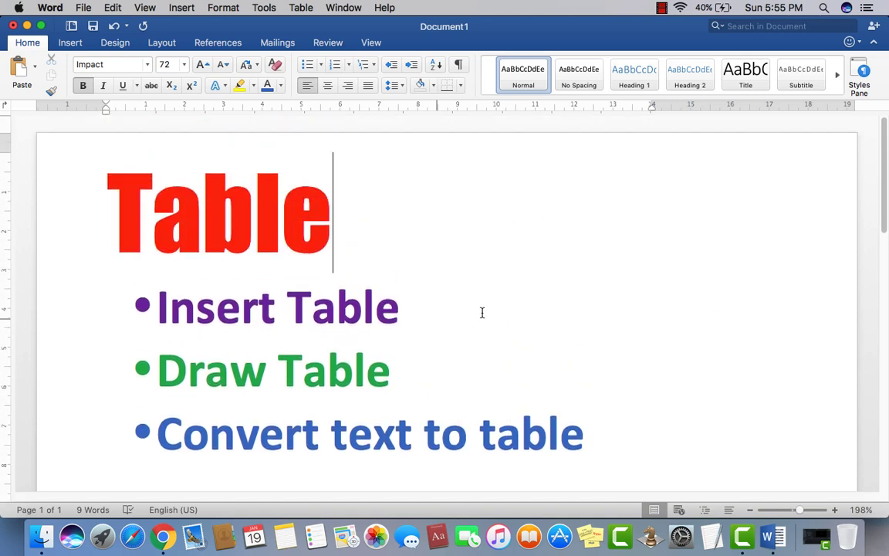
drag(353, 217, 107, 213)
click(524, 365)
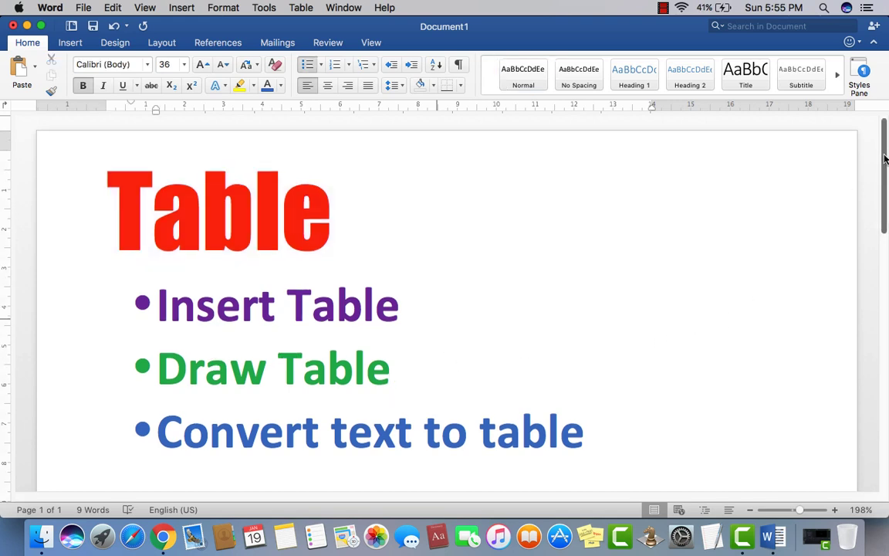
Insert a blank page after the bulleted list, starting from the empty line below "Convert text to table"
drag(884, 162, 884, 224)
click(144, 386)
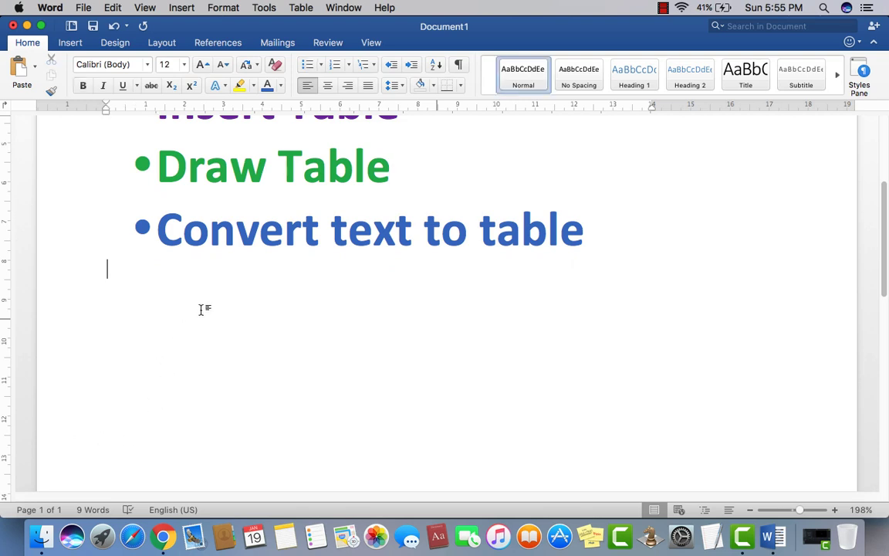
click(69, 43)
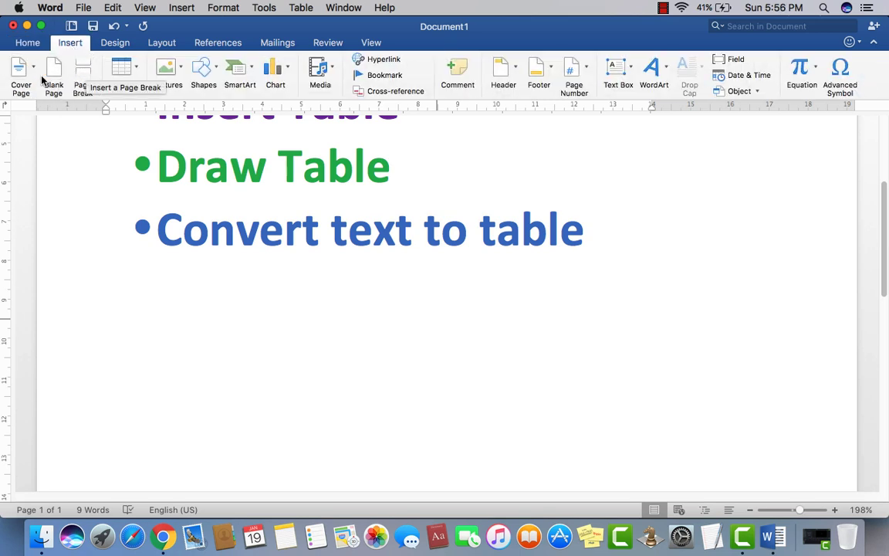
click(54, 75)
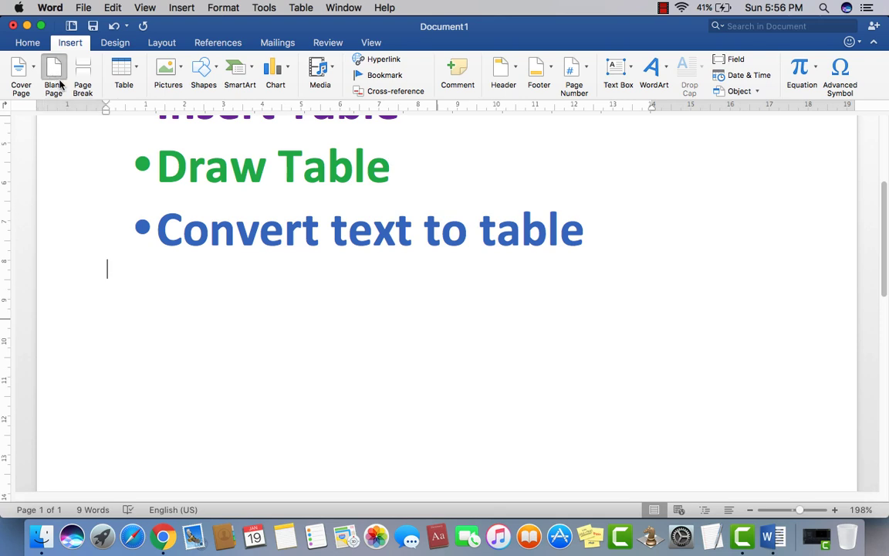
scroll(266, 296, down, 5)
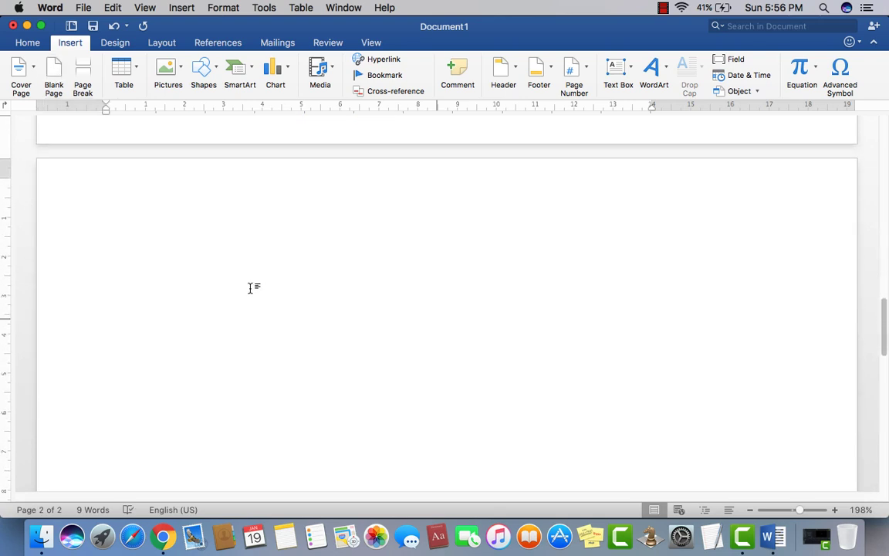
Insert a table with 4 columns and 3 rows on the new page and enlarge it to about 17 cm wide and 3.5 cm tall
click(135, 77)
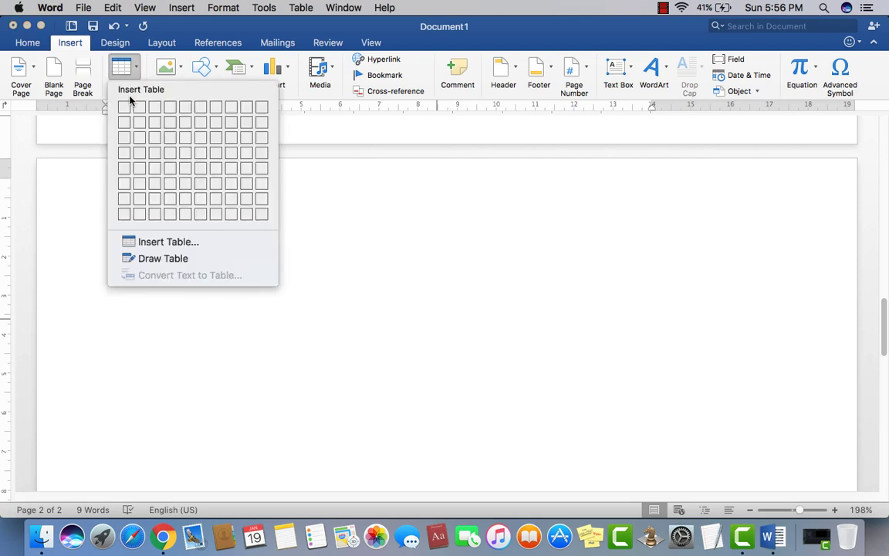
click(121, 68)
click(122, 67)
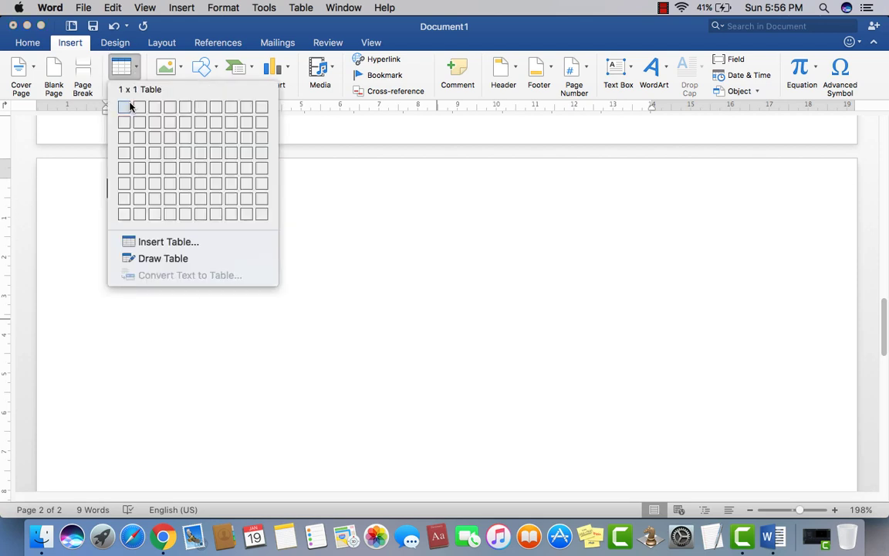
click(171, 141)
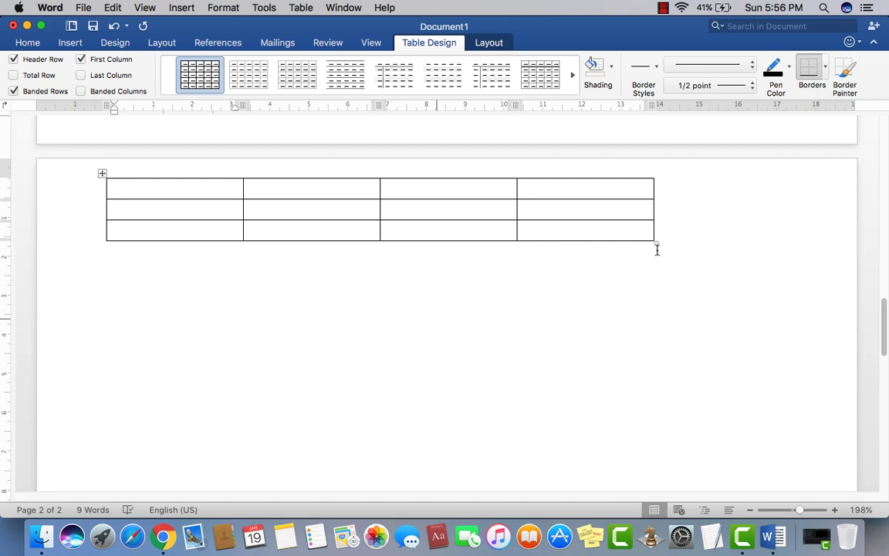
drag(657, 244, 785, 315)
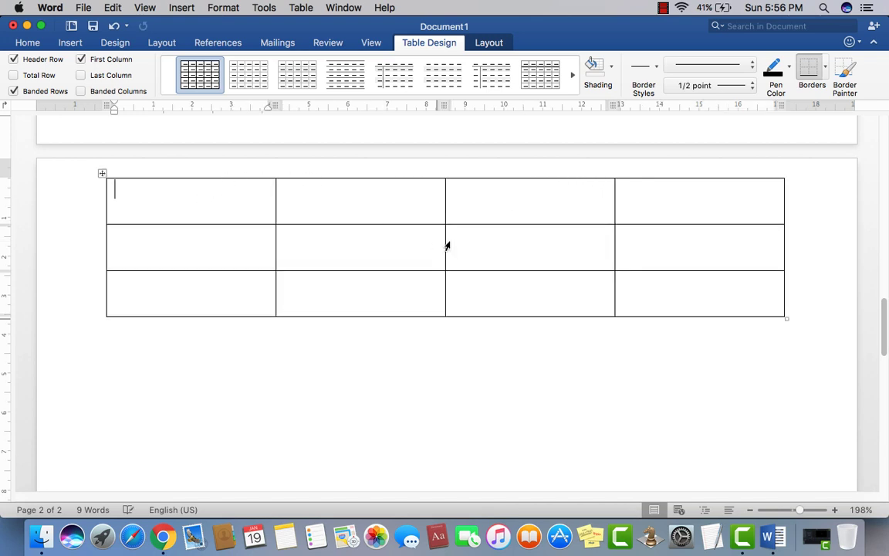
Fill the table's header row with S.No, Name, City and Phone
text(S.No)
key(Tab)
text(Name)
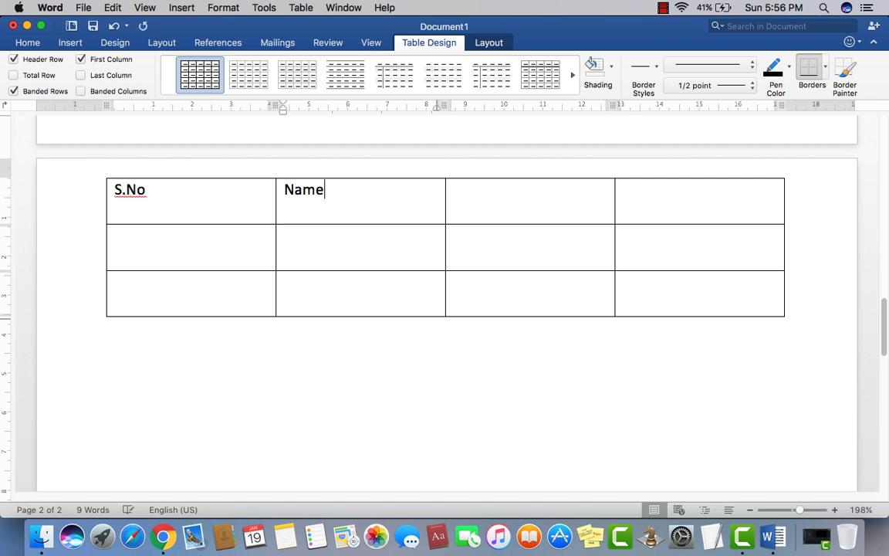
key(Tab)
text(City)
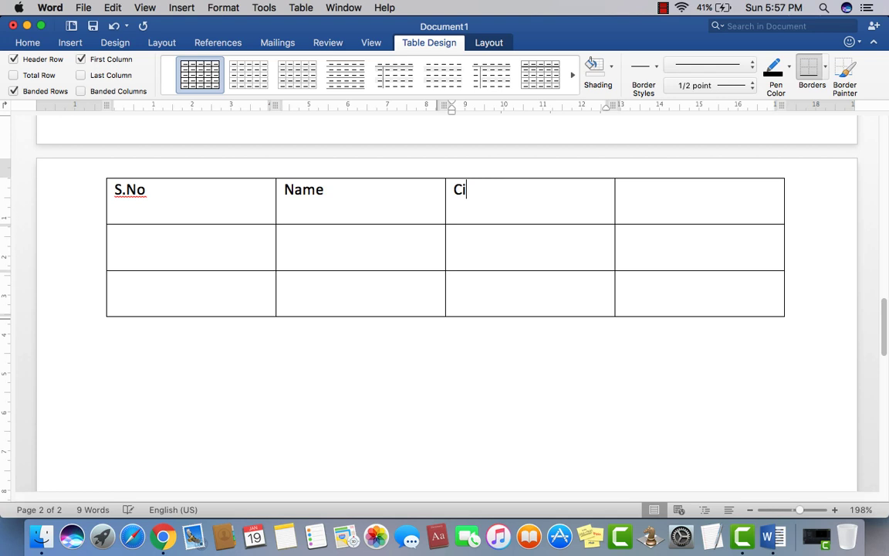
key(Tab)
text(Phone)
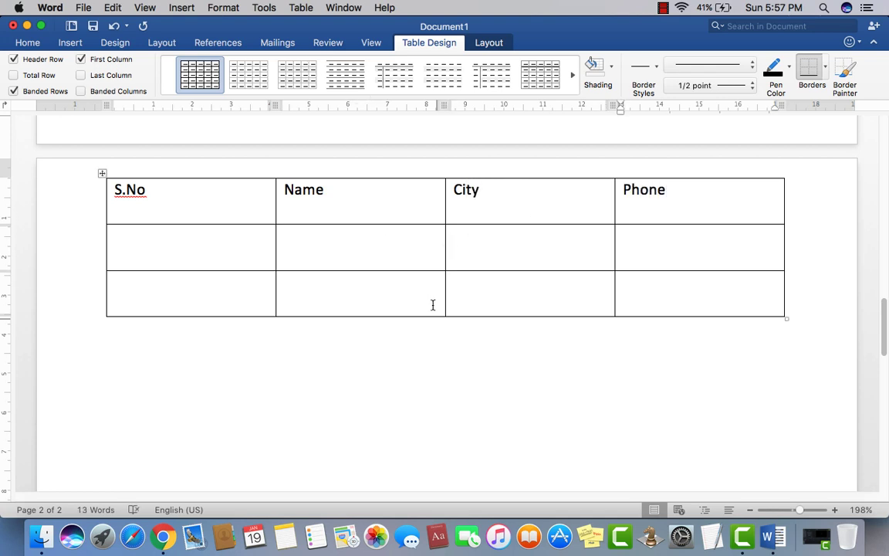
Place the insertion point below the table, leaving one blank line between them
scroll(433, 304, up, 1)
click(173, 362)
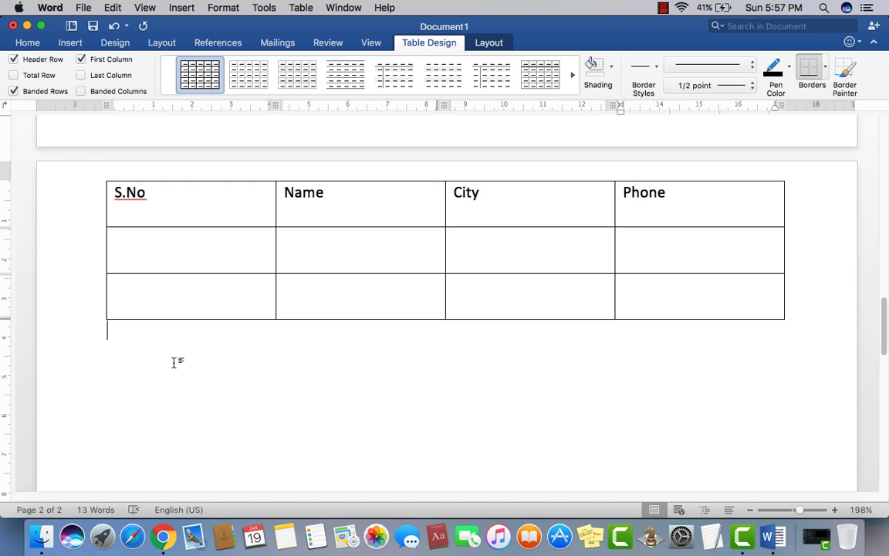
click(75, 48)
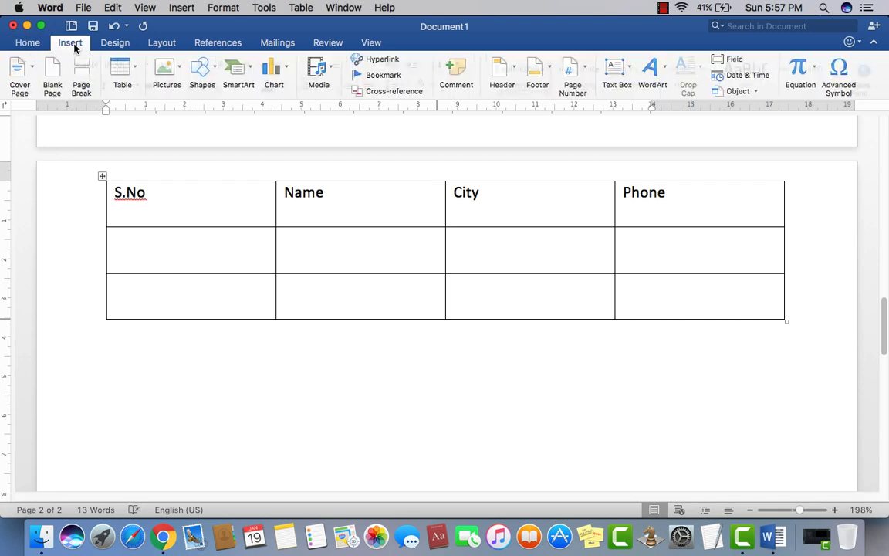
click(139, 69)
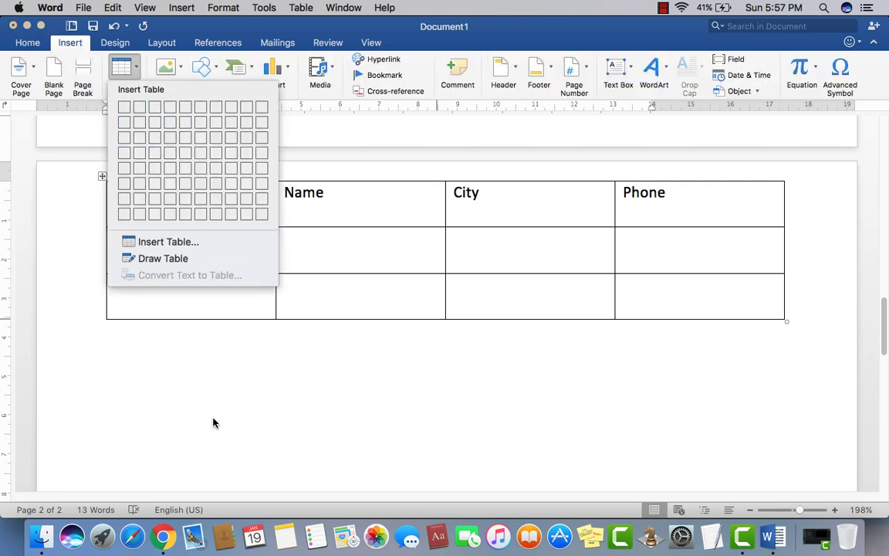
click(197, 370)
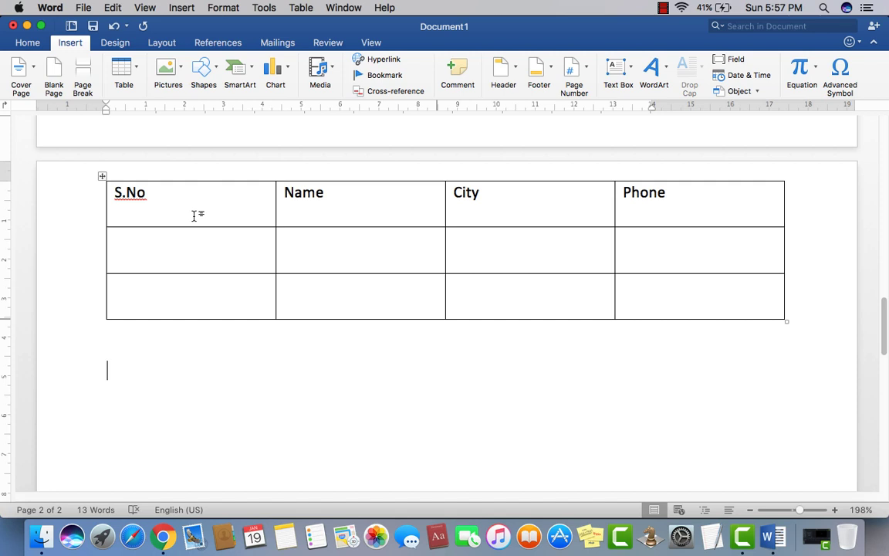
Try a table of 10 columns and 8 rows from the size grid below the first table, and undo it
click(125, 68)
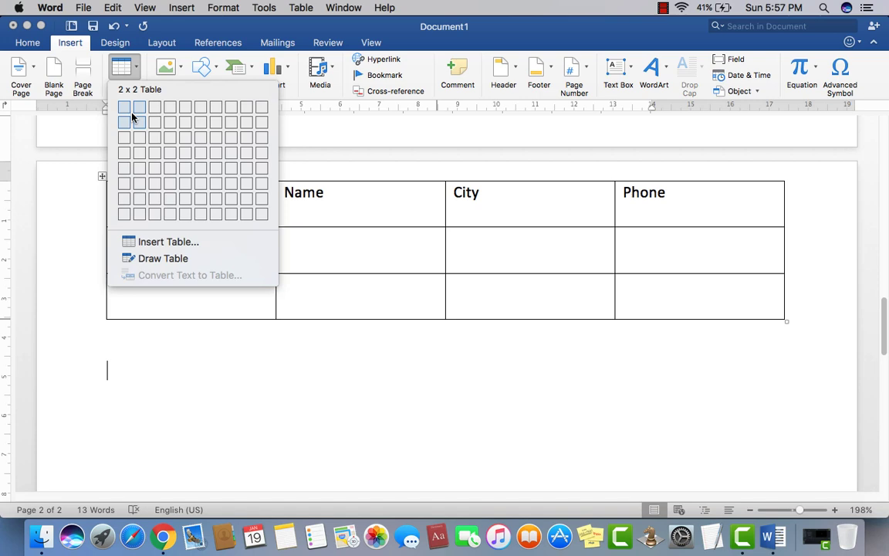
click(261, 216)
scroll(369, 341, up, 5)
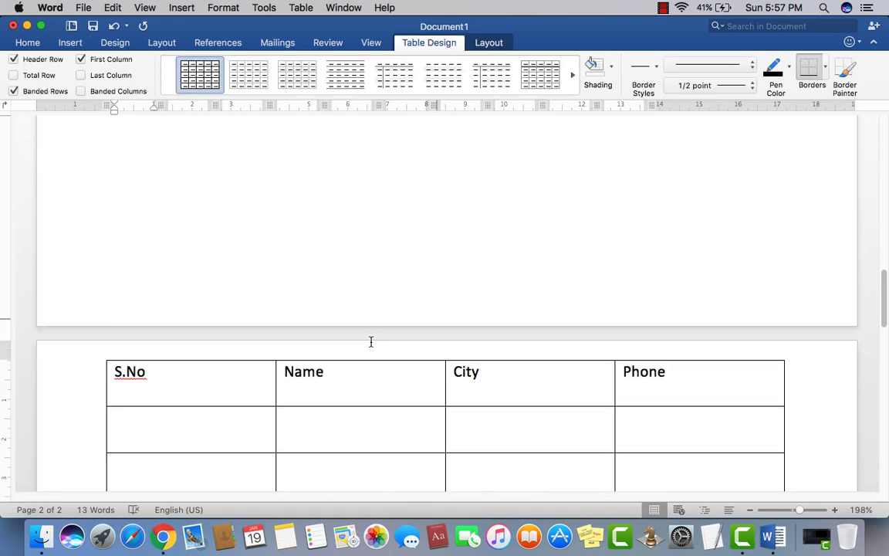
scroll(370, 341, down, 5)
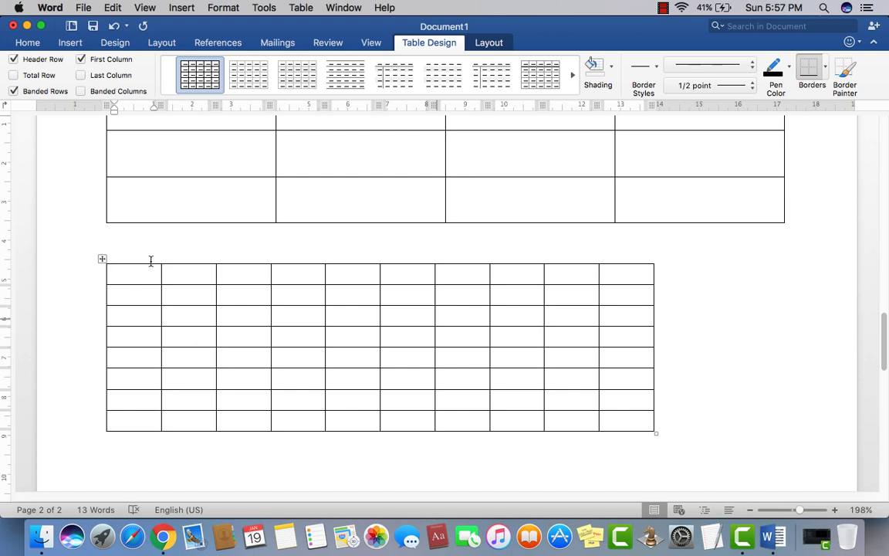
key(super+z)
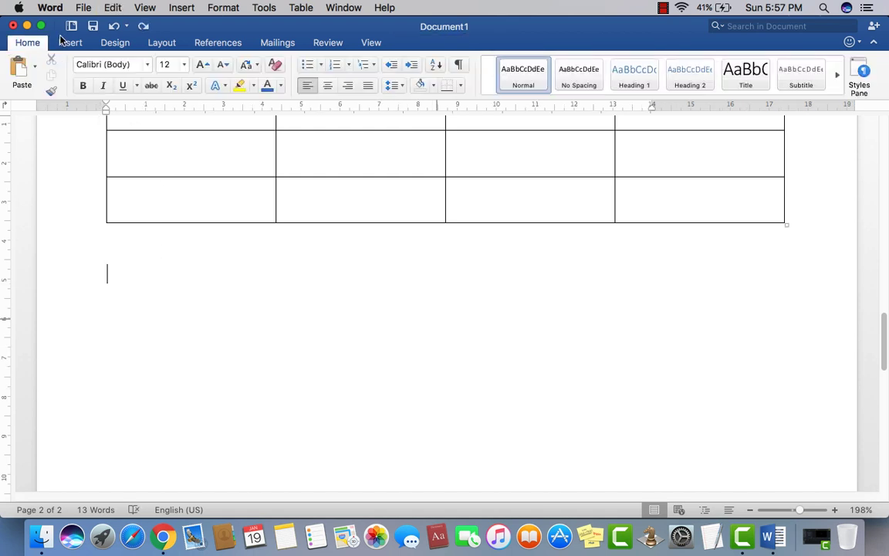
Set up a new table below the first one by dimensions, with 10 columns and 100 rows
click(71, 42)
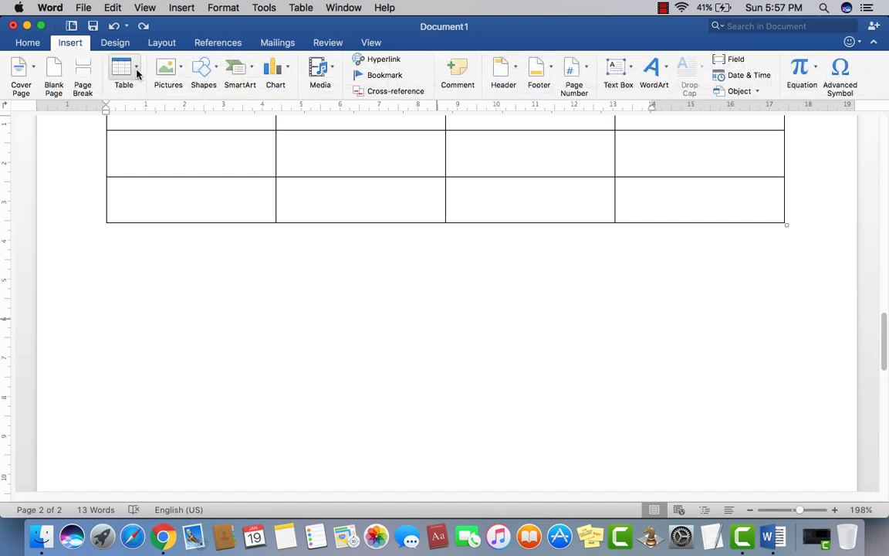
click(136, 72)
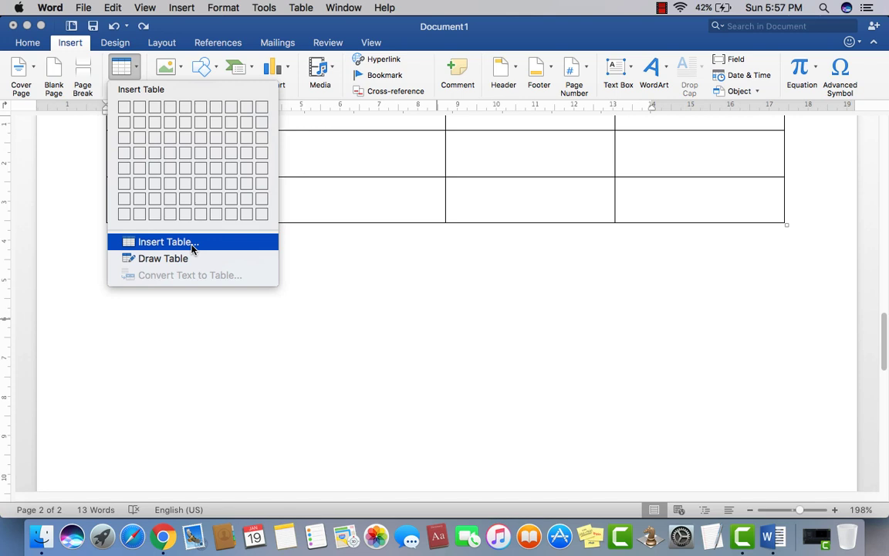
click(160, 242)
drag(386, 87, 420, 216)
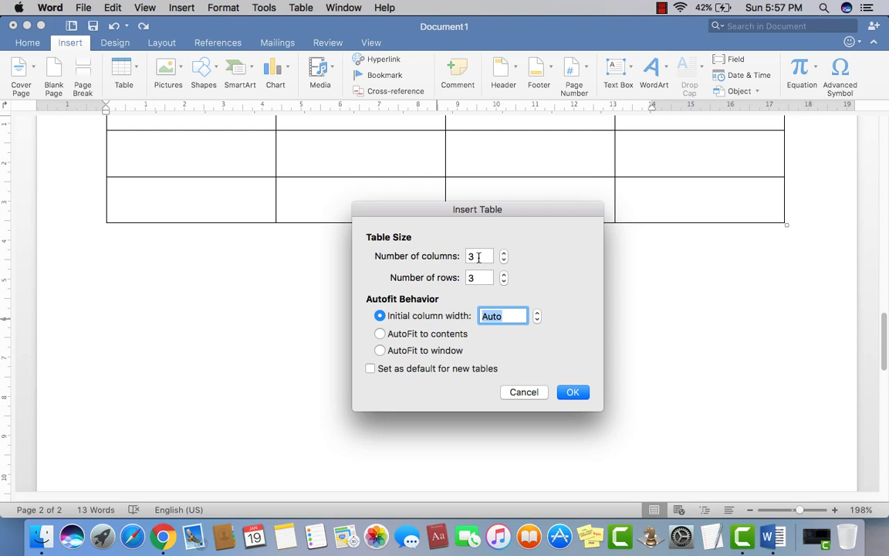
double_click(473, 257)
text(10)
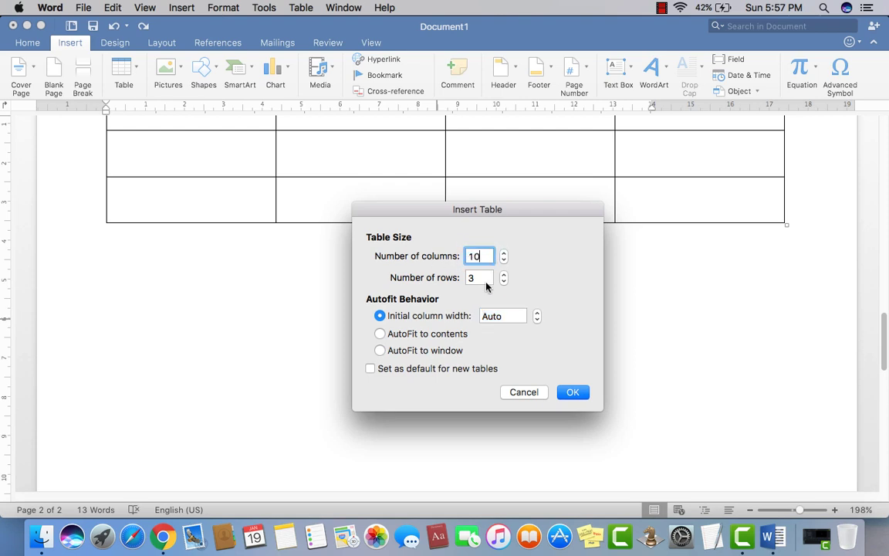
key(Tab)
text(10)
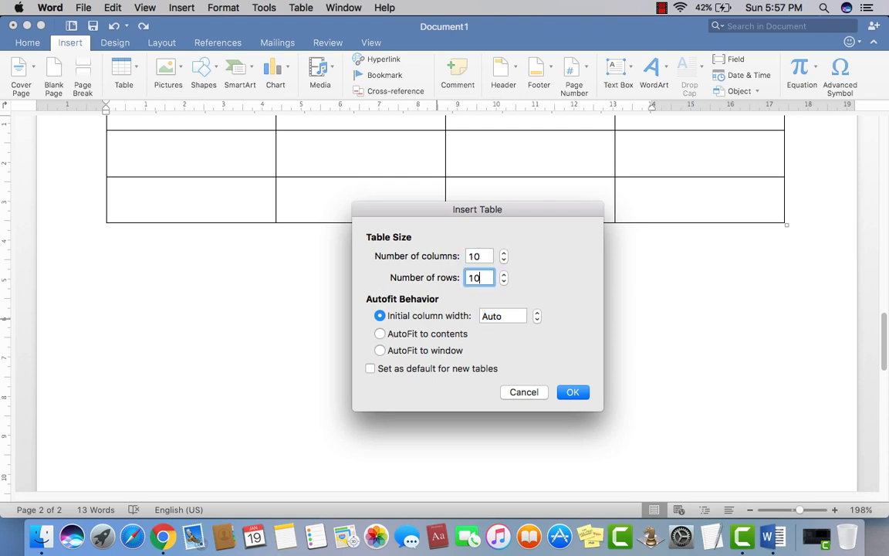
text(00)
key(BackSpace)
Use an initial column width of Auto as the autofit behavior and insert the table
click(380, 334)
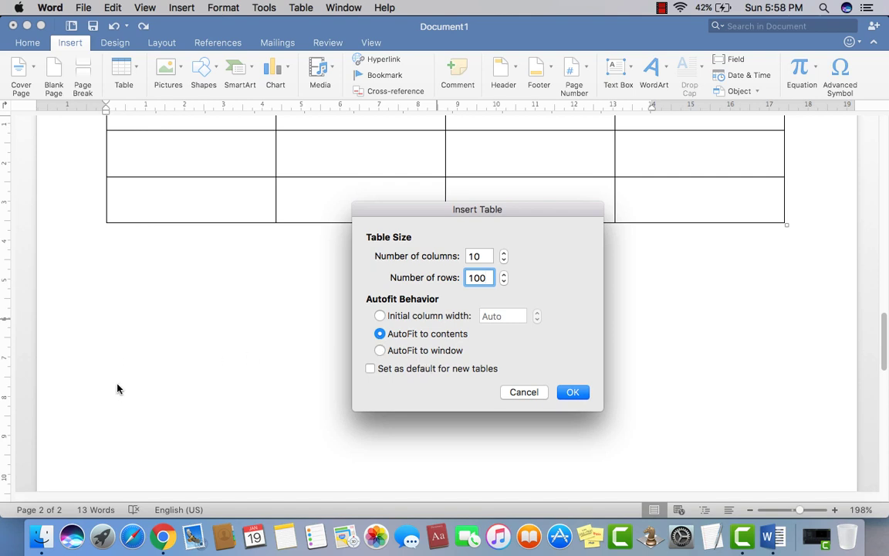
click(380, 317)
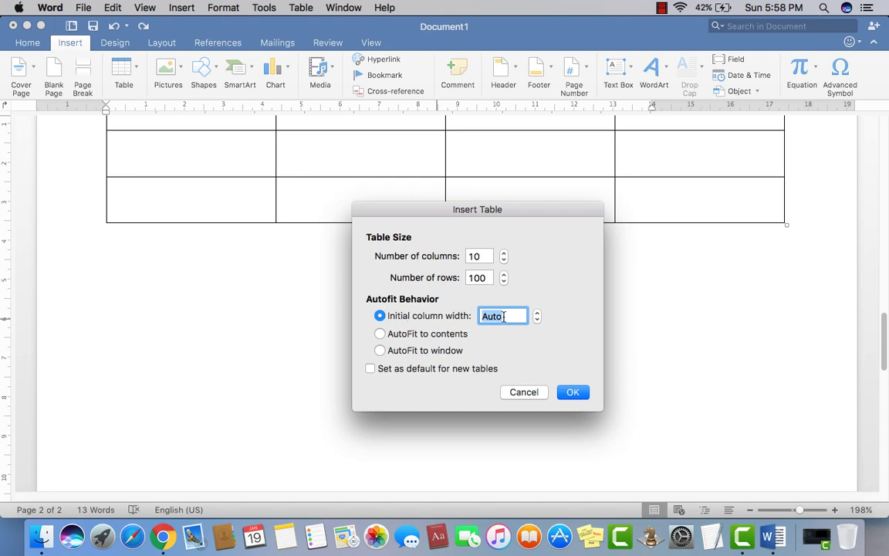
click(575, 395)
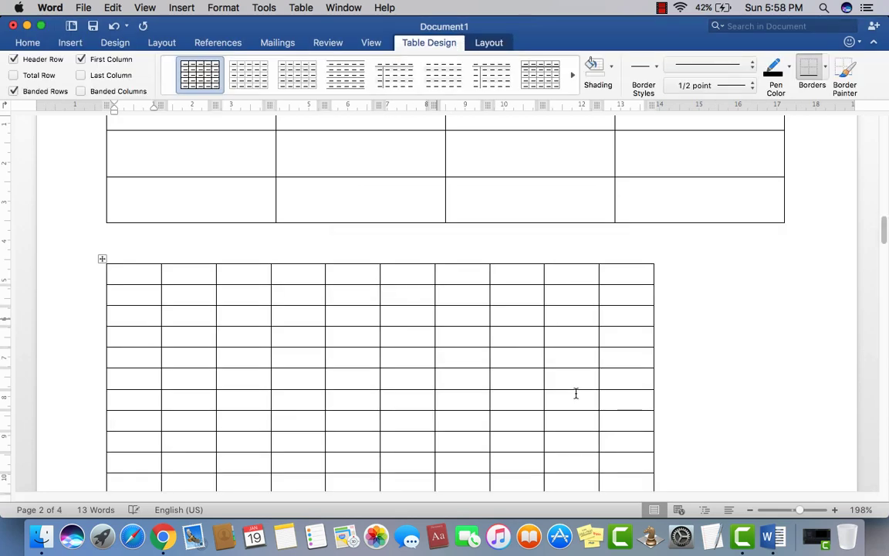
Look through the newly inserted table across its pages
scroll(360, 243, up, 2)
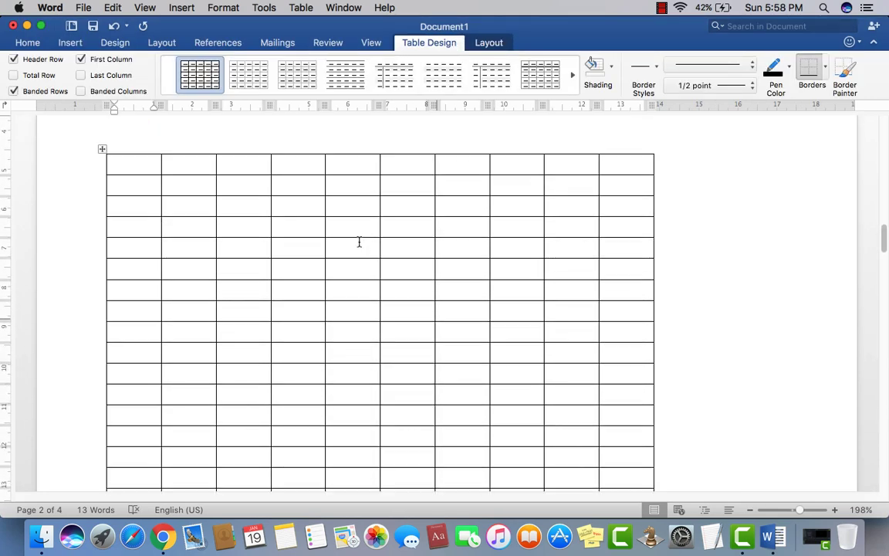
scroll(359, 243, down, 10)
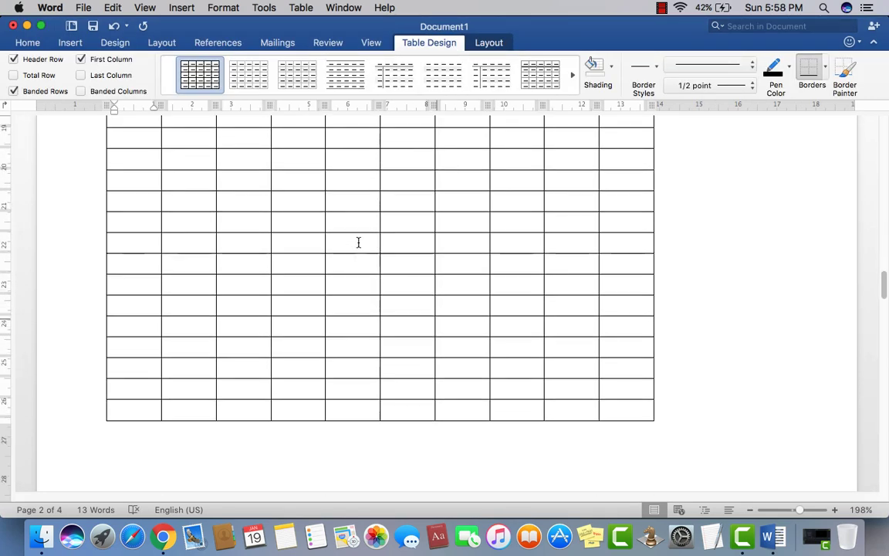
scroll(358, 243, down, 10)
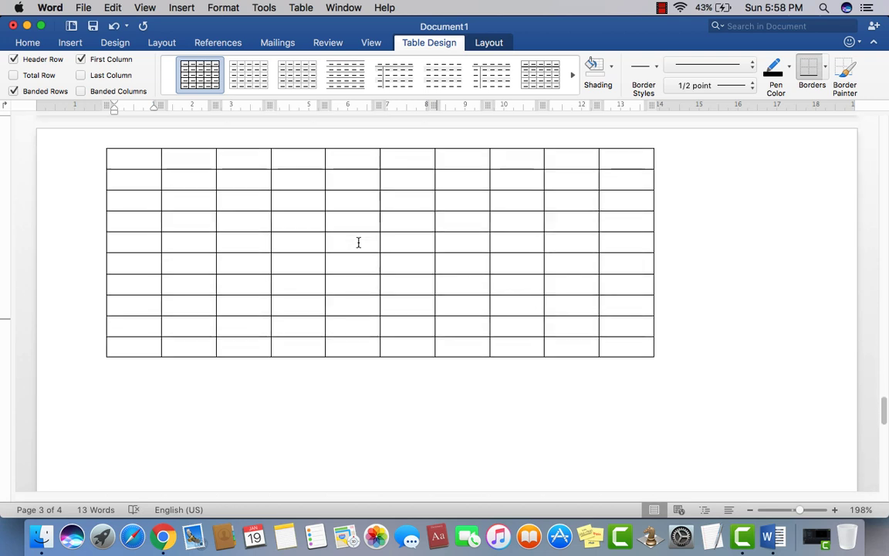
scroll(358, 242, down, 10)
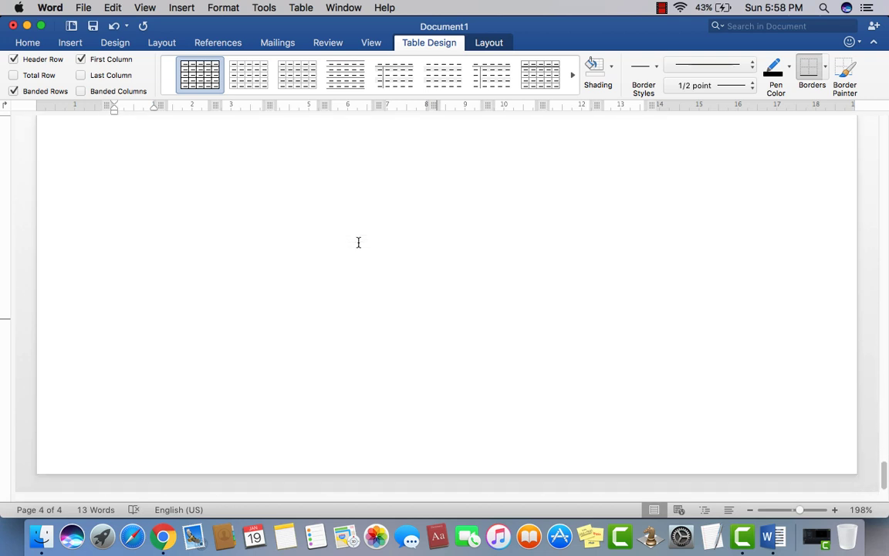
scroll(358, 243, up, 10)
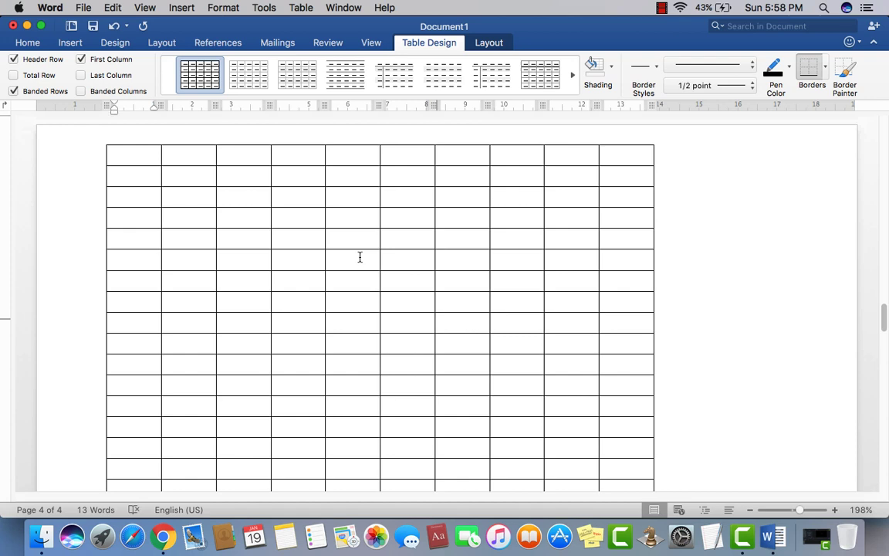
Try widening the last columns of the 10-column table and making its first two rows taller
scroll(359, 257, up, 10)
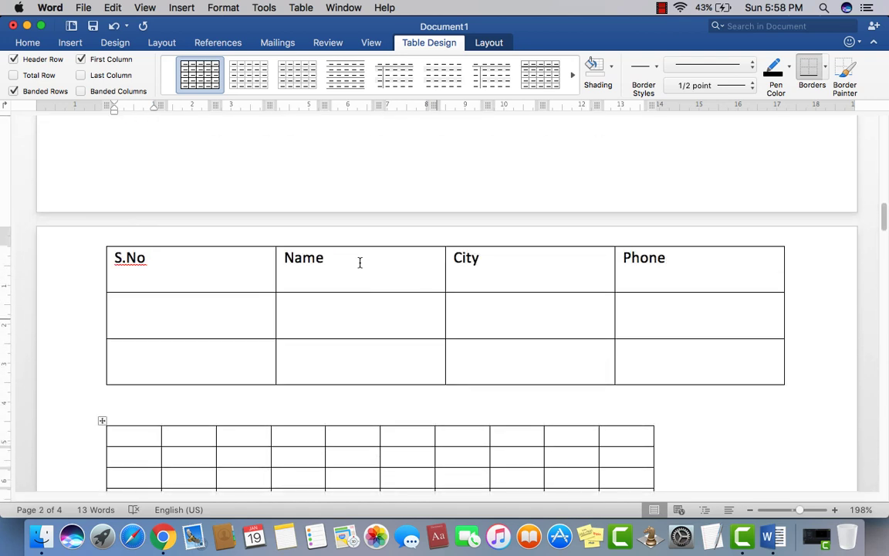
scroll(360, 262, down, 5)
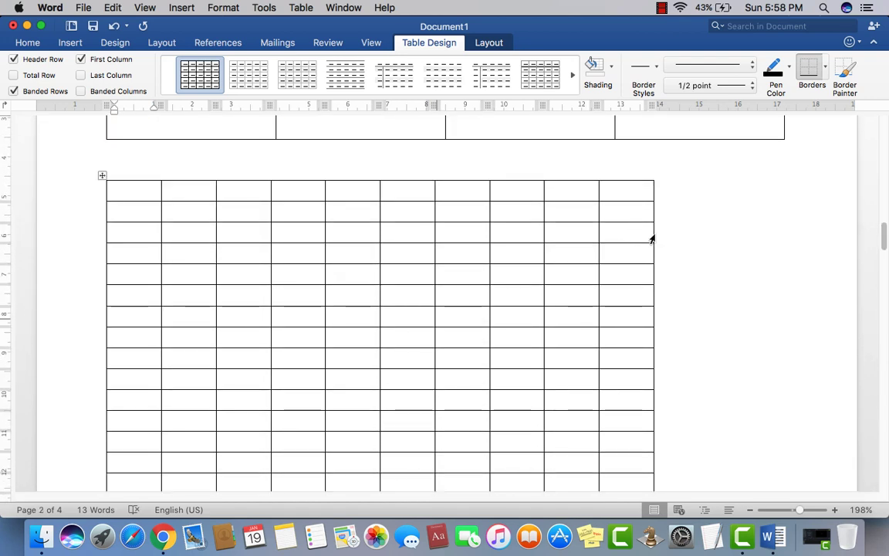
mouse_move(653, 234)
mouse_down()
mouse_move(805, 244)
mouse_move(781, 248)
mouse_up()
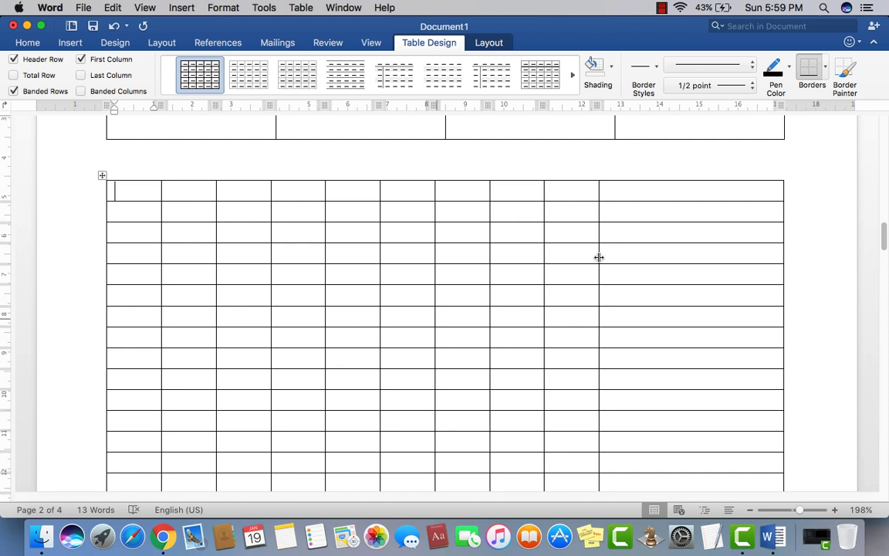
drag(598, 256, 654, 258)
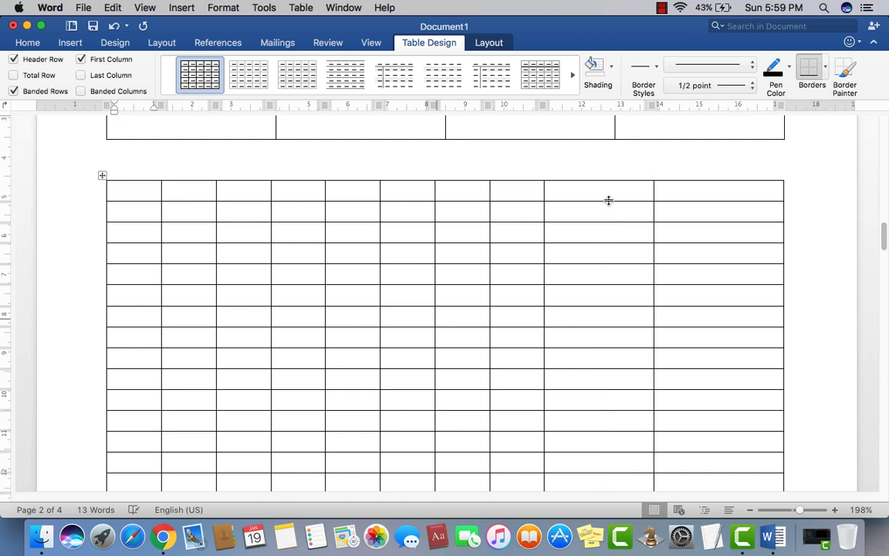
drag(609, 201, 576, 267)
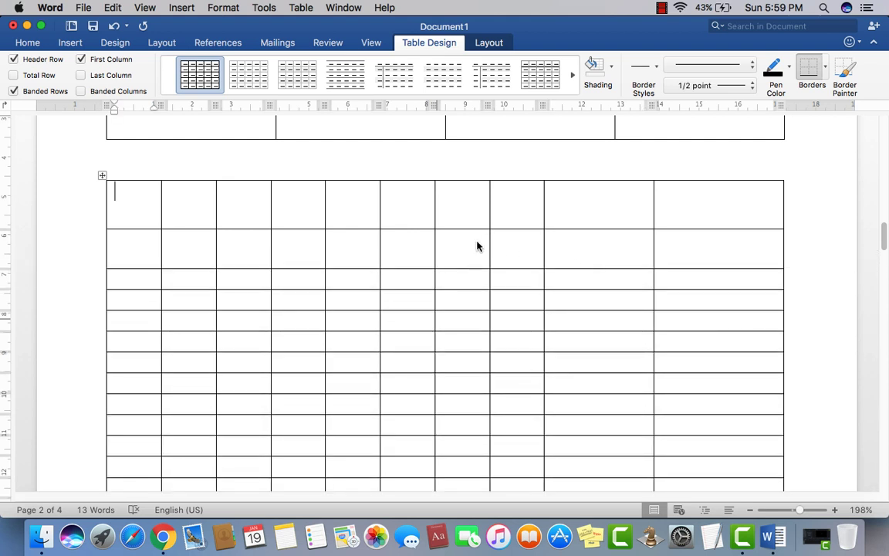
drag(476, 245, 585, 246)
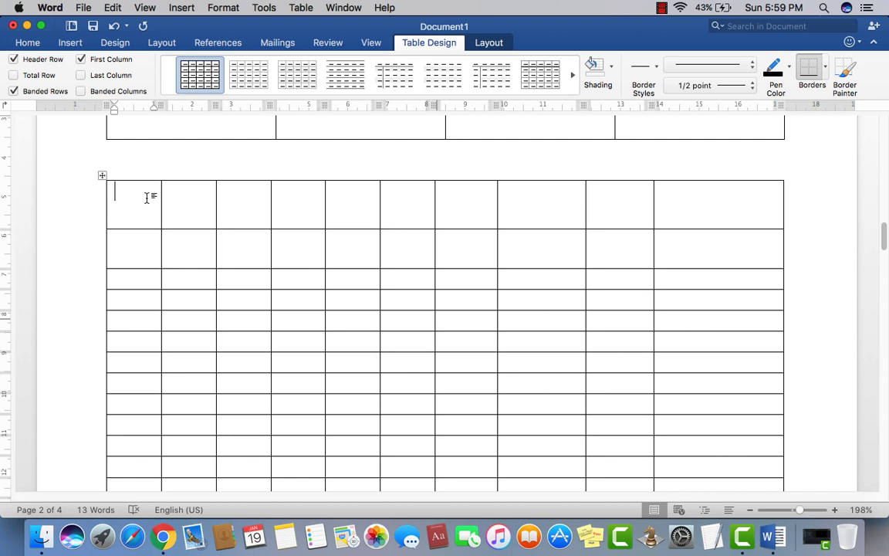
Undo the column and row resizing, the insertion of the 10-column table, and the "Phone" heading entry
key(super+z)
key(super+z)
key(super+z)
key(super+z)
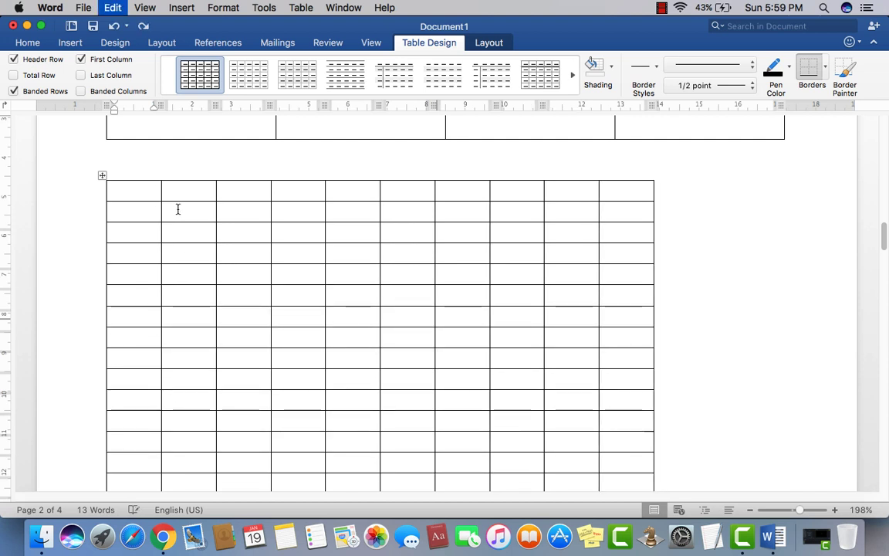
key(super+z)
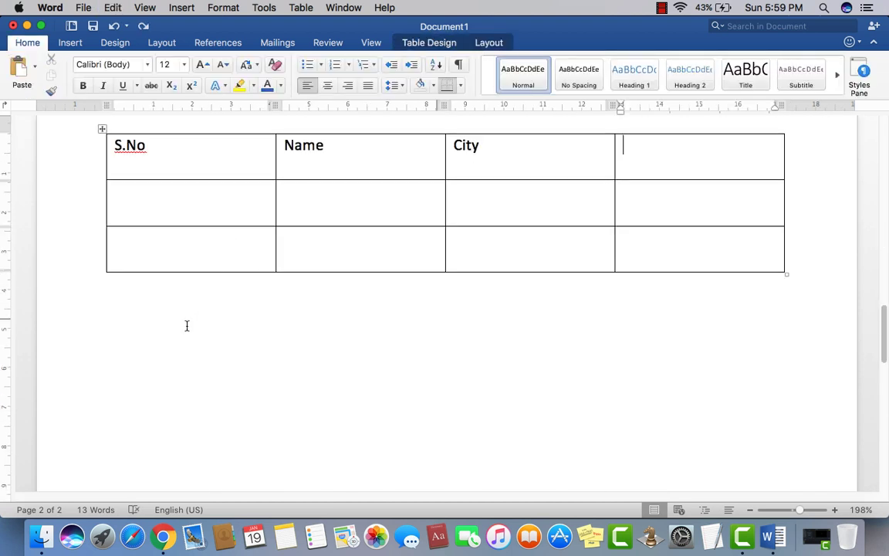
Use Draw Table to draw a table outline about 7 cm wide below the first table
click(186, 325)
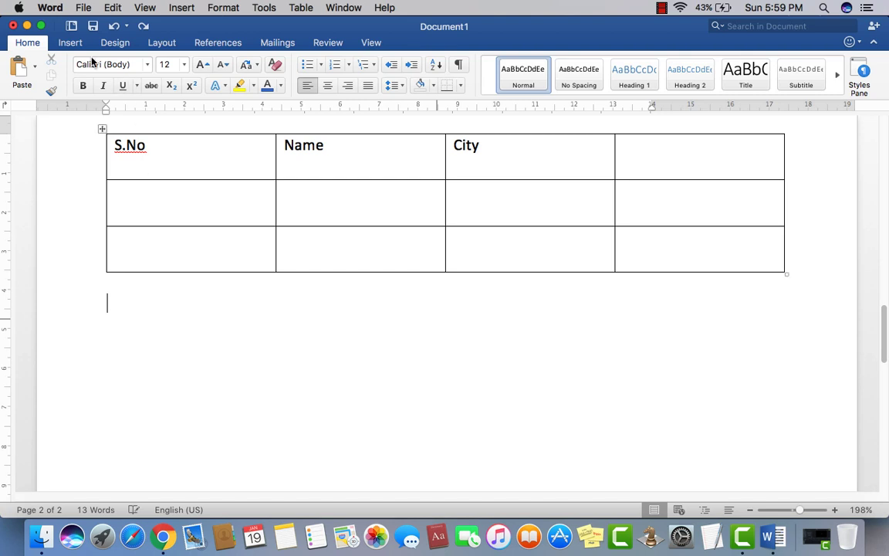
click(70, 43)
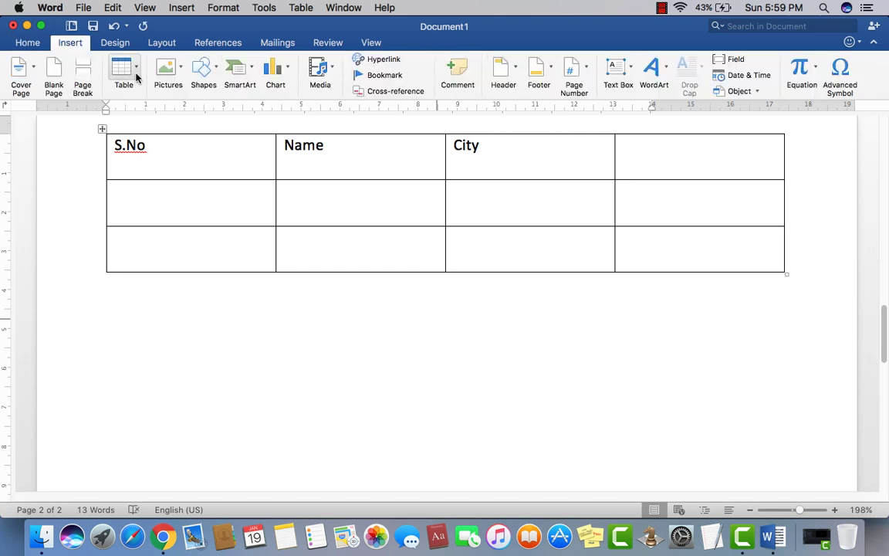
click(122, 68)
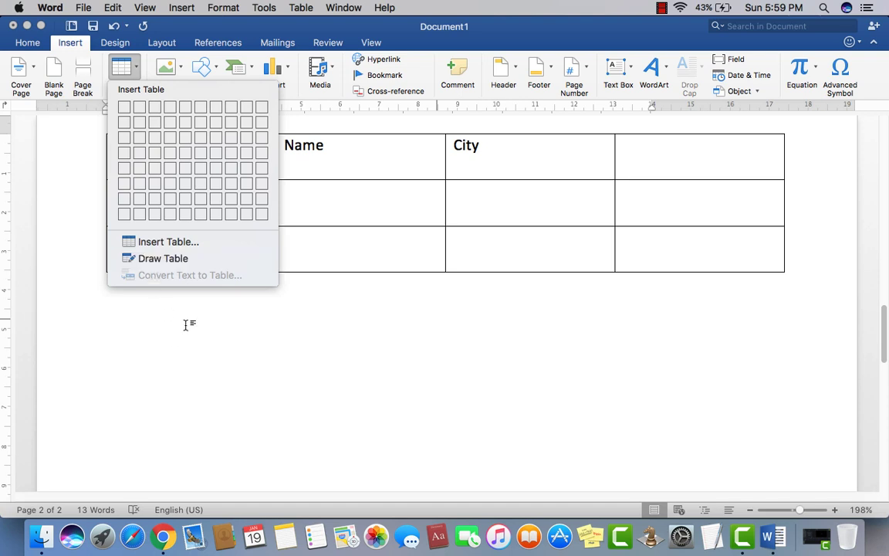
click(236, 403)
scroll(272, 298, down, 1)
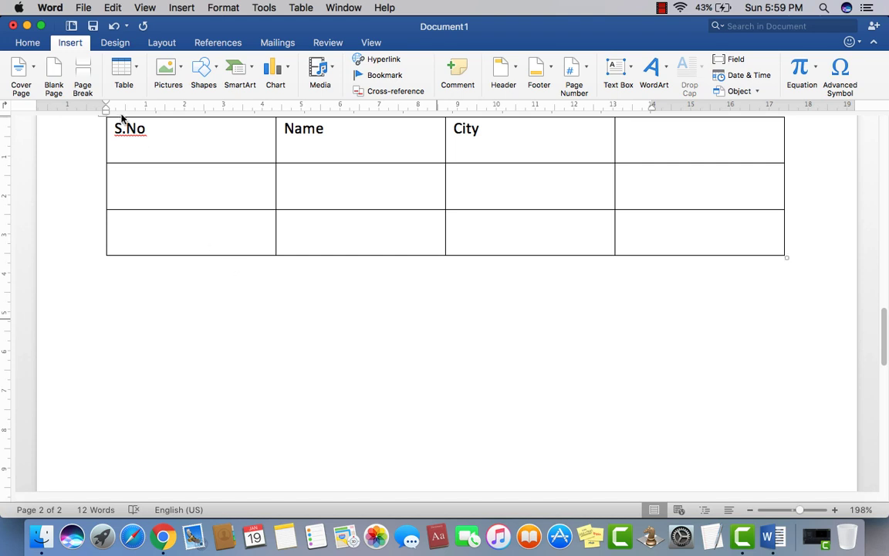
click(135, 67)
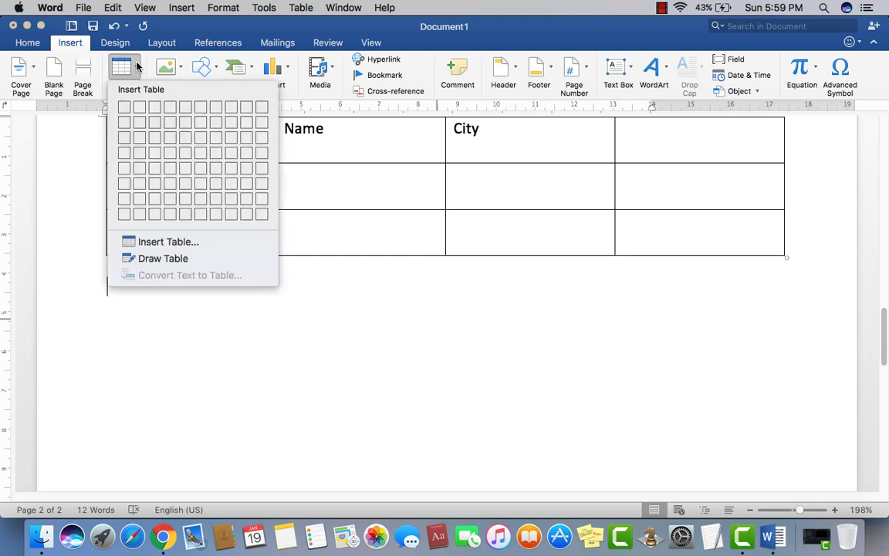
click(154, 258)
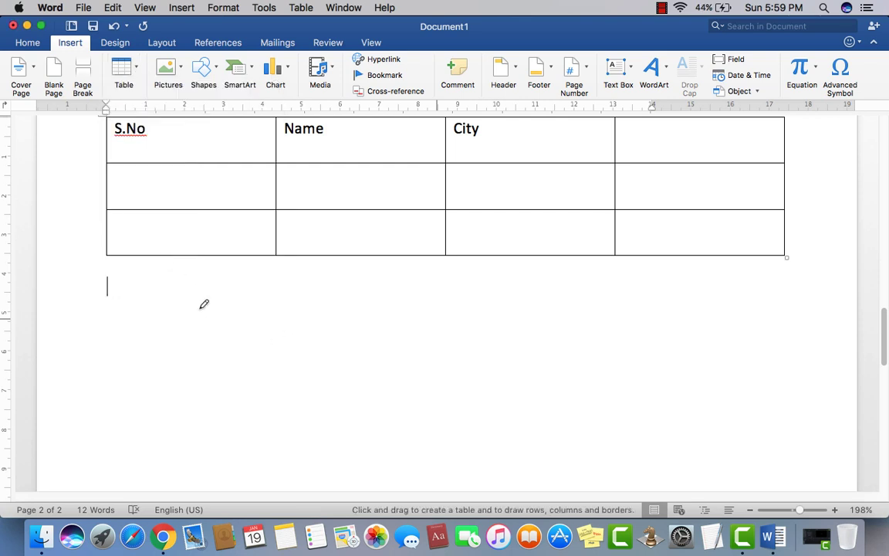
mouse_move(291, 284)
mouse_down()
mouse_move(314, 375)
mouse_move(387, 422)
mouse_move(532, 482)
mouse_move(609, 476)
mouse_move(586, 130)
mouse_move(494, 116)
mouse_move(560, 353)
mouse_move(538, 494)
mouse_move(563, 272)
mouse_move(567, 327)
mouse_up()
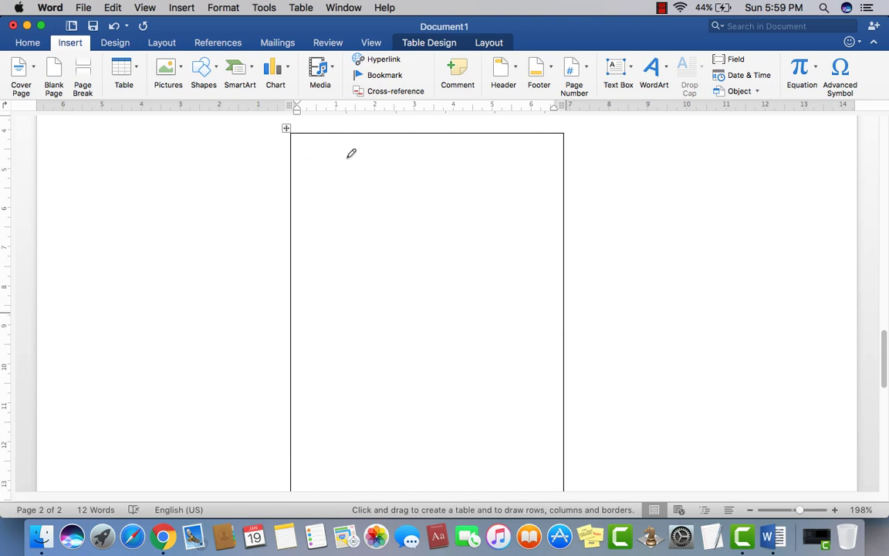
Divide the drawn table into a full-width header row and two columns below, adding a short two-cell row atop the right column
drag(302, 171, 486, 173)
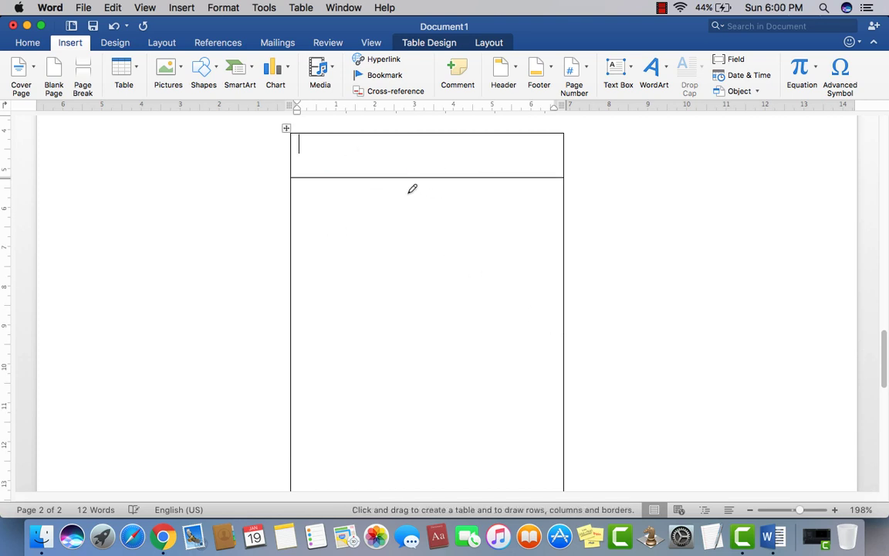
drag(422, 185, 434, 469)
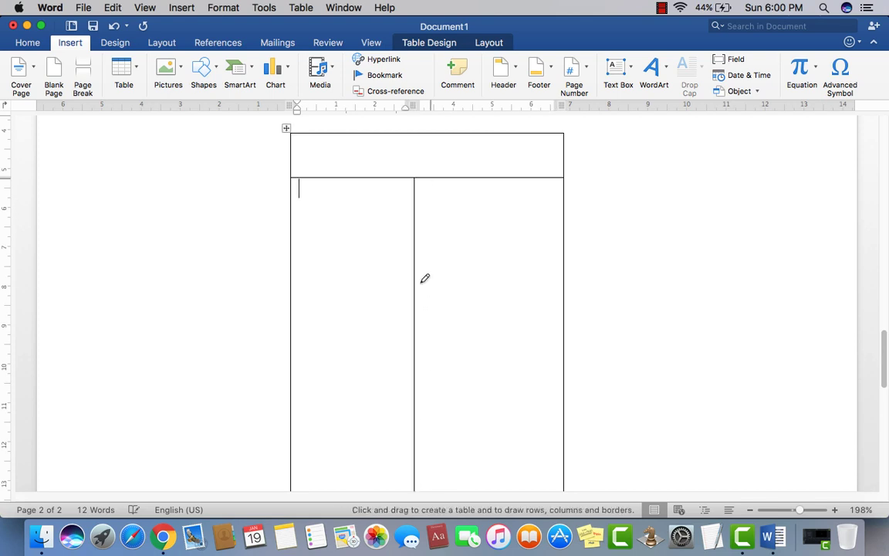
mouse_move(431, 216)
mouse_down()
mouse_move(526, 206)
mouse_move(518, 210)
mouse_up()
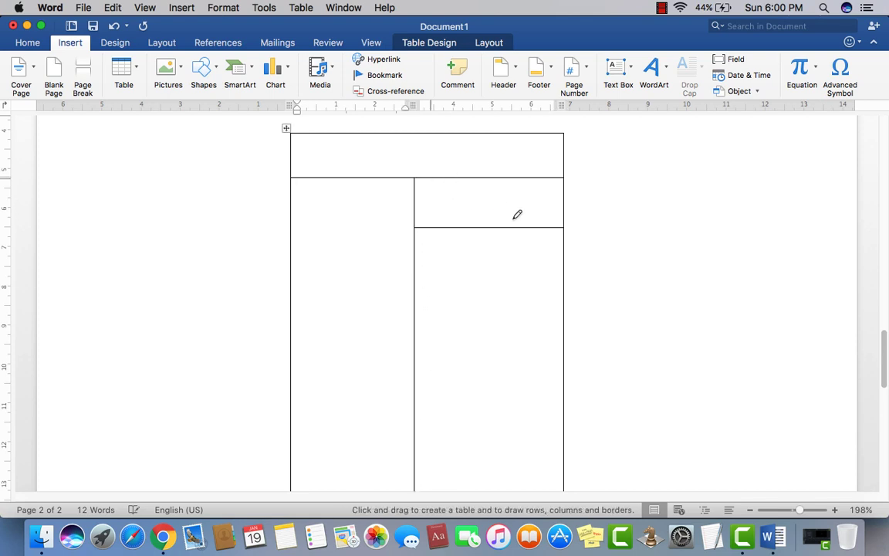
mouse_move(478, 183)
mouse_down()
mouse_move(479, 222)
mouse_move(479, 212)
mouse_up()
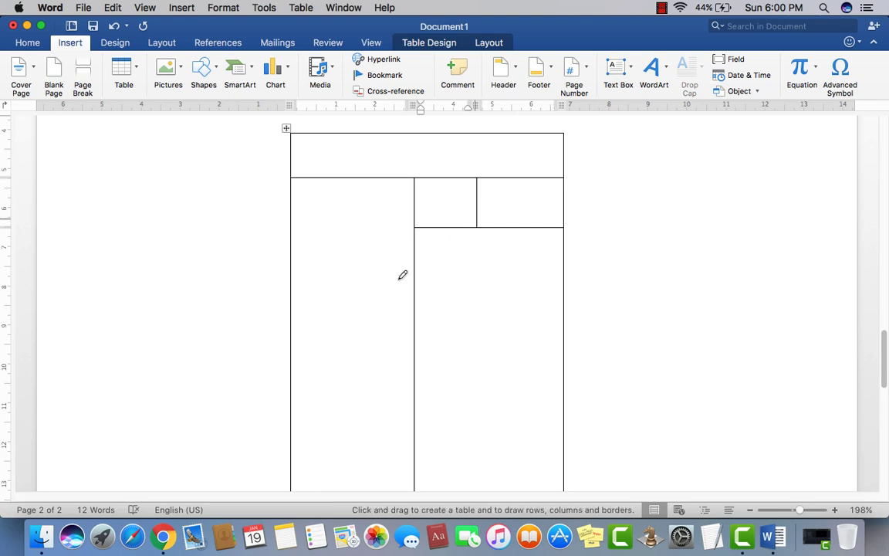
Split the drawn table's left column with a vertical line and add a horizontal line near the bottom of its right column
click(136, 73)
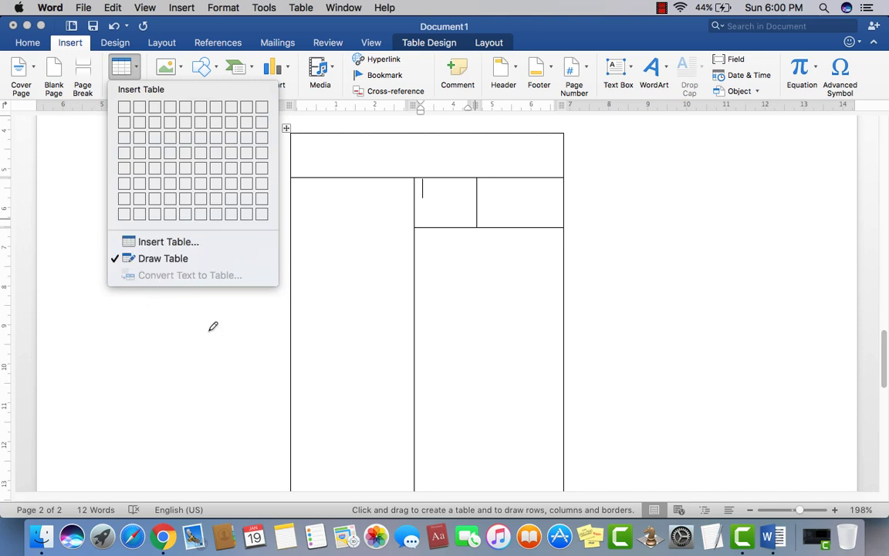
click(333, 312)
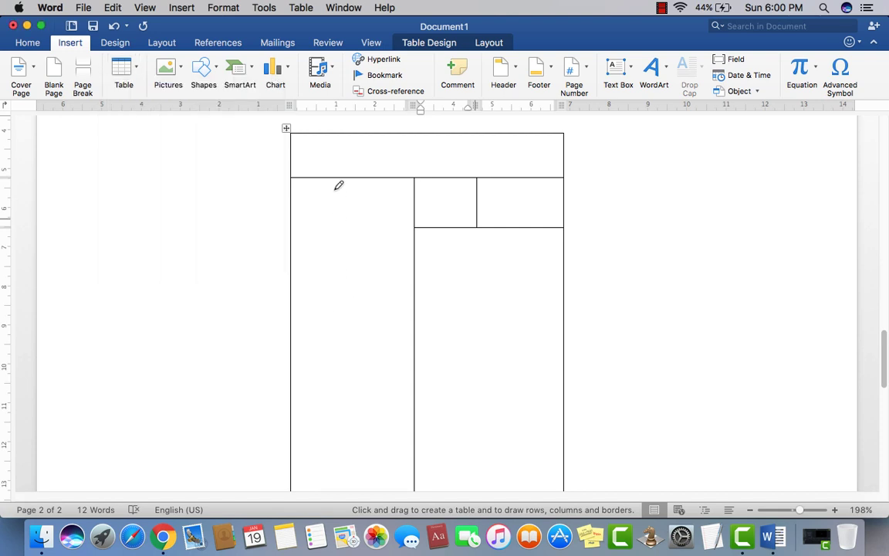
drag(351, 178, 345, 325)
scroll(342, 272, up, 2)
scroll(341, 272, down, 10)
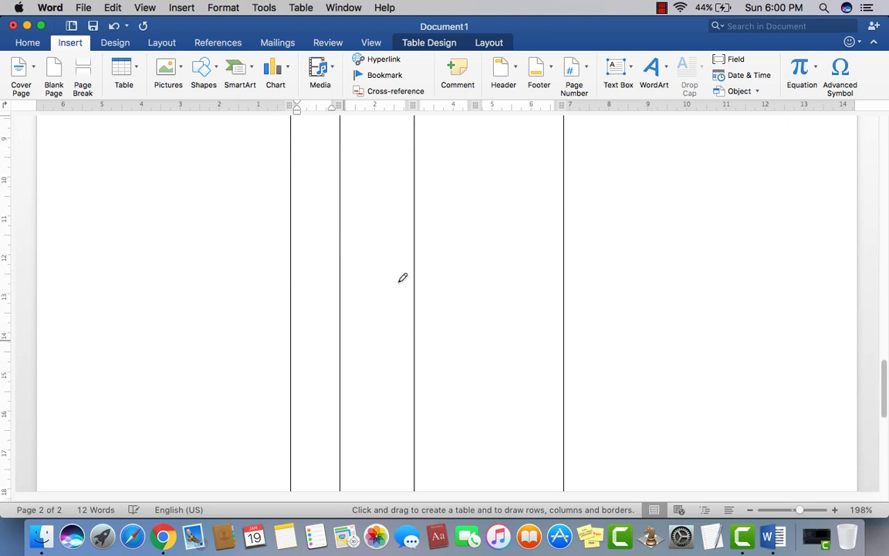
mouse_move(453, 322)
mouse_down()
mouse_move(530, 320)
mouse_move(561, 330)
mouse_move(556, 340)
mouse_up()
scroll(458, 390, up, 5)
scroll(449, 317, down, 1)
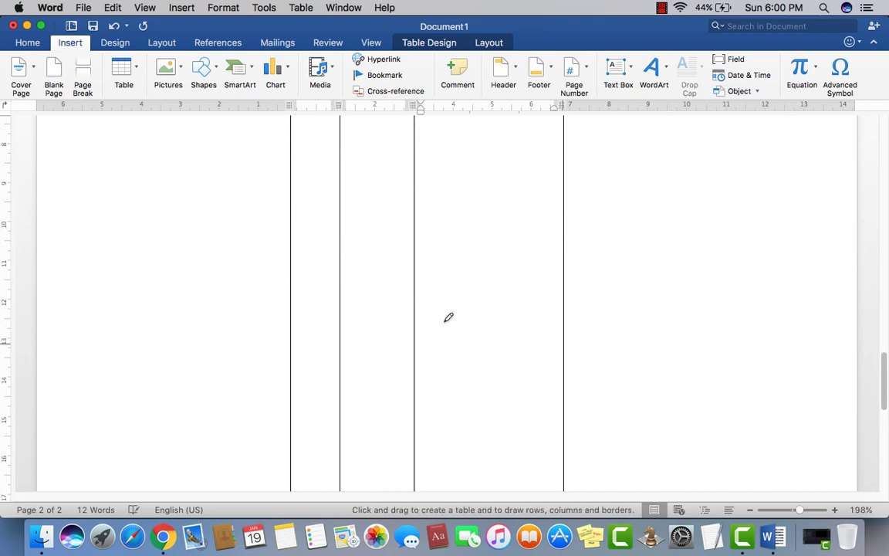
Review the drawn table, the table creation options and the "Convert text to table" item in the topic list
scroll(448, 317, up, 5)
click(123, 70)
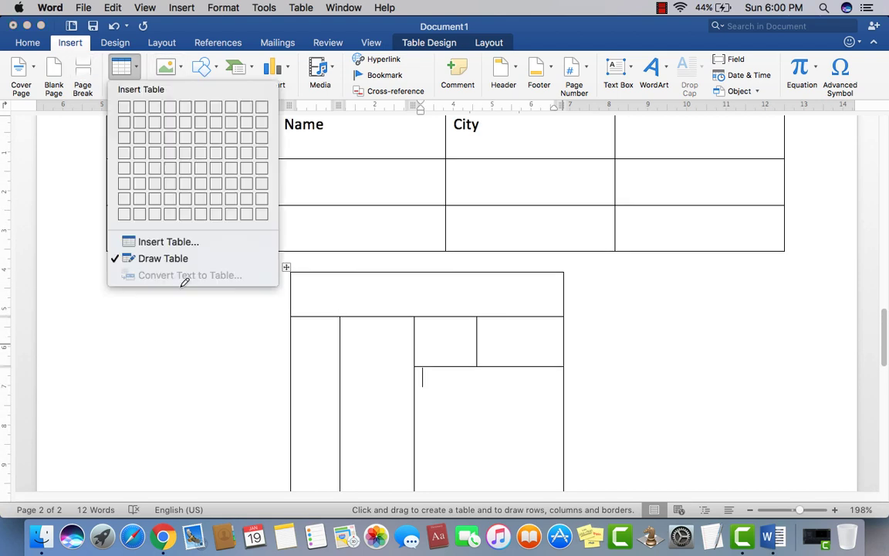
click(187, 373)
scroll(441, 334, down, 1)
scroll(440, 327, down, 3)
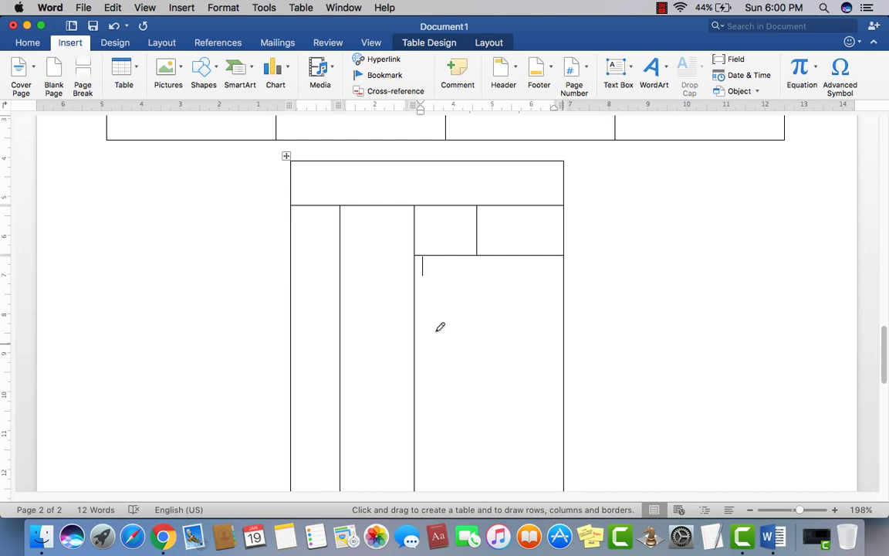
scroll(440, 326, up, 15)
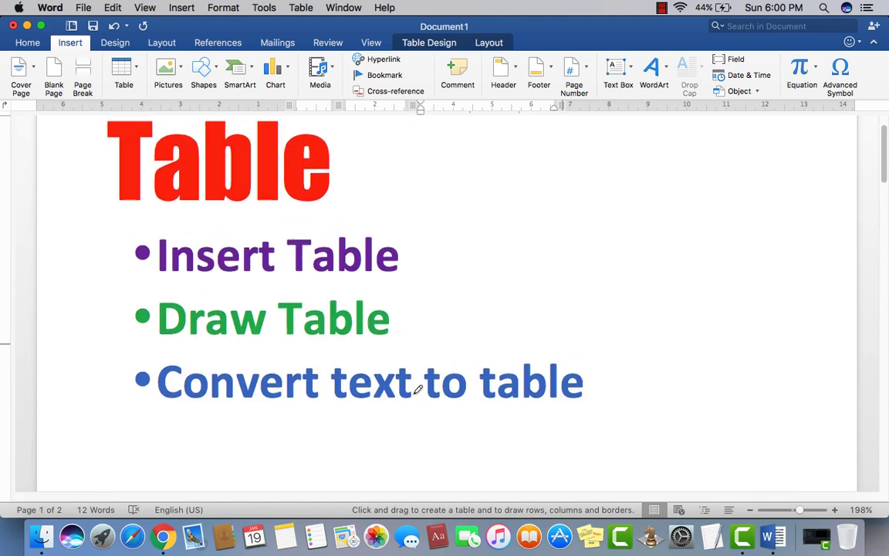
triple_click(338, 400)
scroll(453, 325, down, 10)
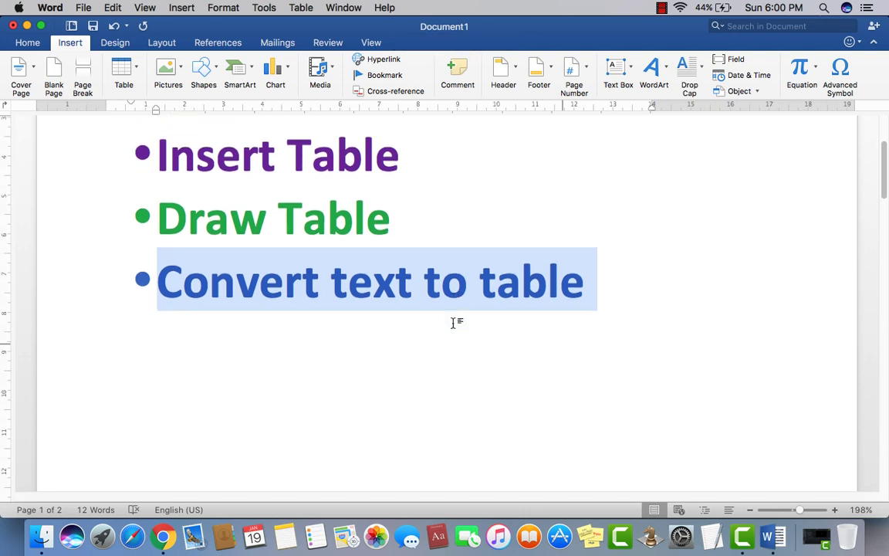
scroll(453, 324, down, 15)
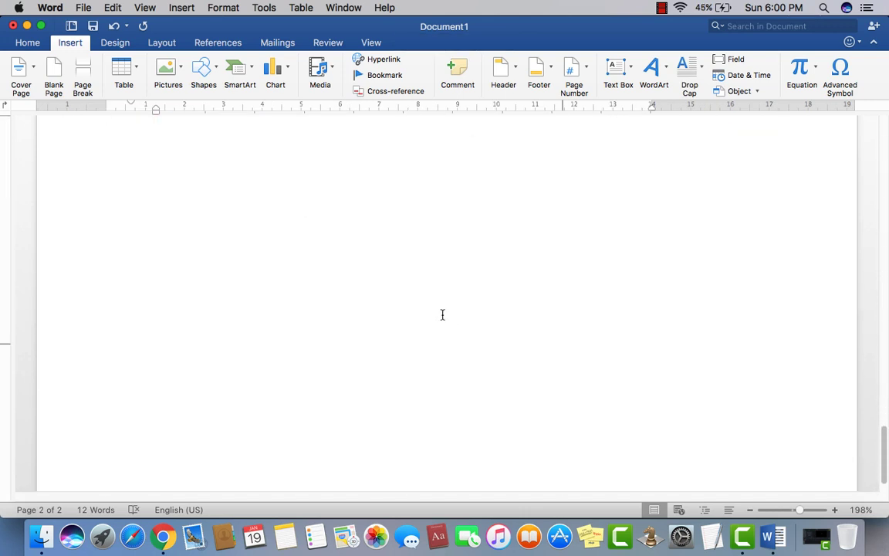
Enter the comma-separated line "Ms word, Ms Excel, Ms PowerPoint" below the drawn table
scroll(441, 313, up, 3)
click(251, 310)
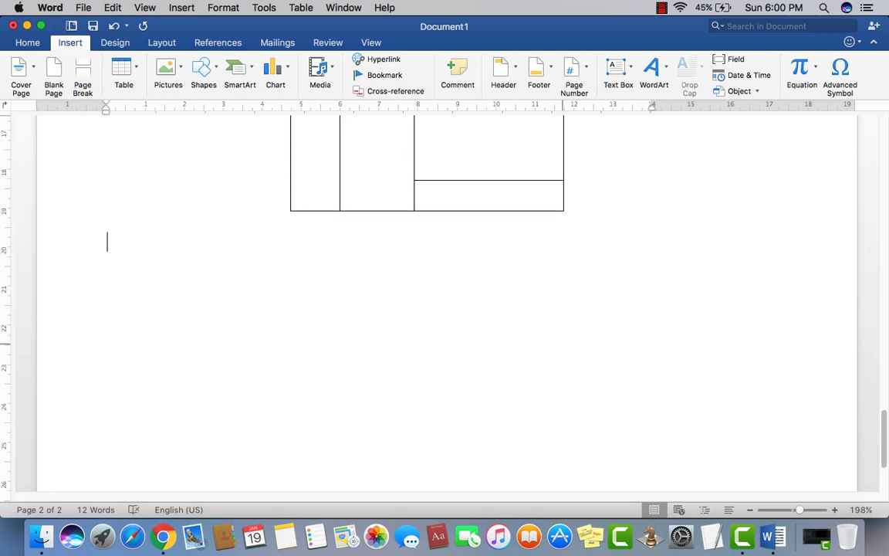
text(Ms word, )
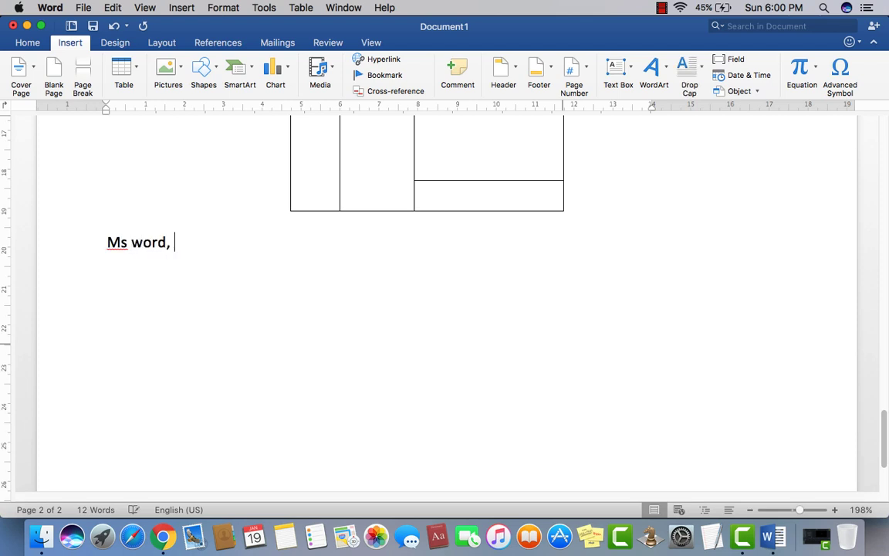
text(ms)
key(BackSpace)
key(BackSpace)
key(BackSpace)
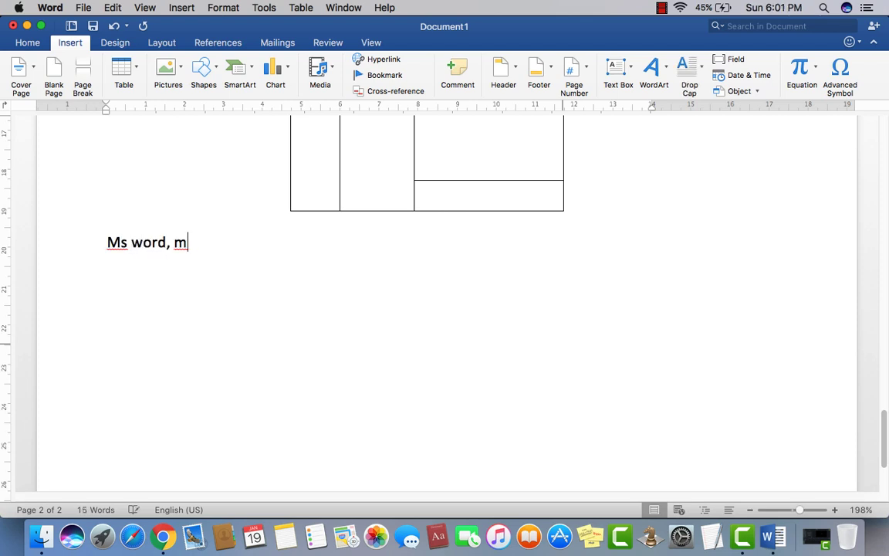
text(Ms Excel)
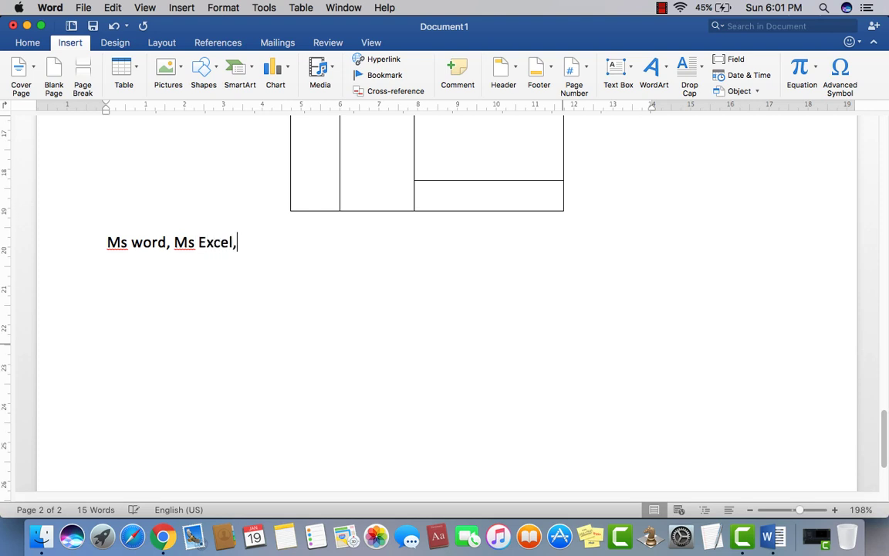
text(, Ms Power)
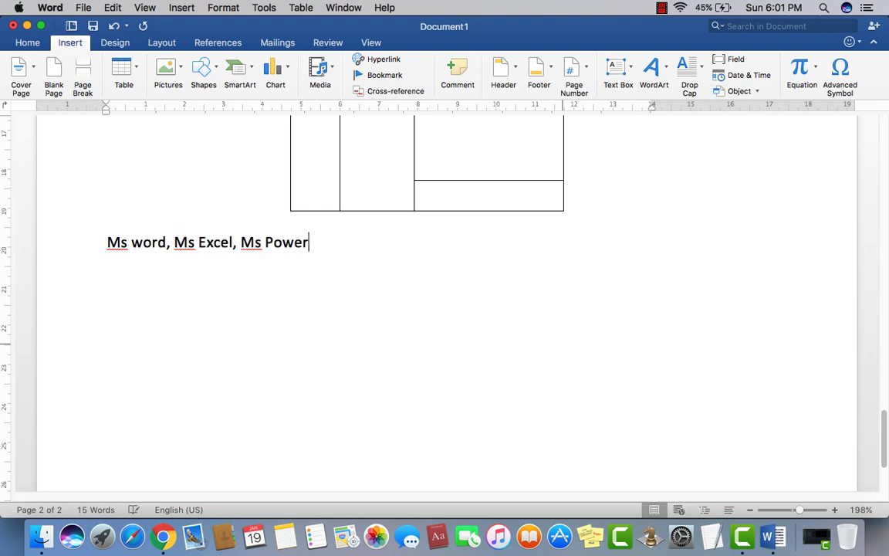
text(Poing)
Add a second comma-separated line reading "Ms Access, Ms Publisher, Infopath" under the first one
text(Ms Acc)
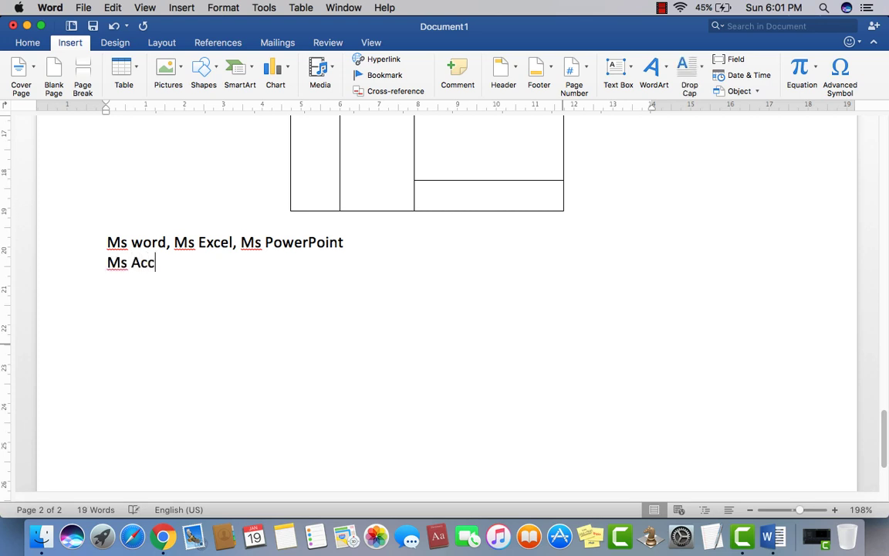
text(ess, Ms Publisher, Info)
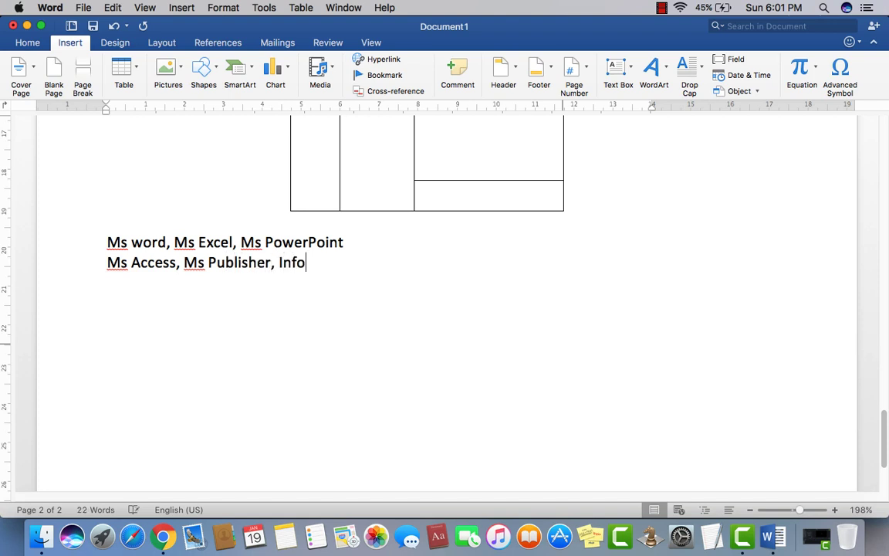
text(path)
key(Return)
Convert the two comma-separated lines to a table with 3 columns, automatic column width and text separated at commas
drag(345, 265, 126, 239)
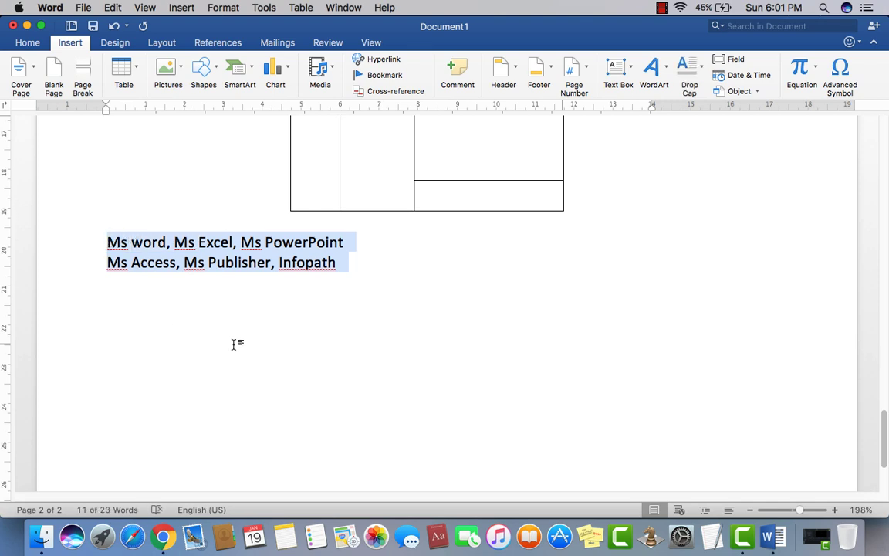
click(285, 328)
drag(346, 265, 106, 242)
click(138, 70)
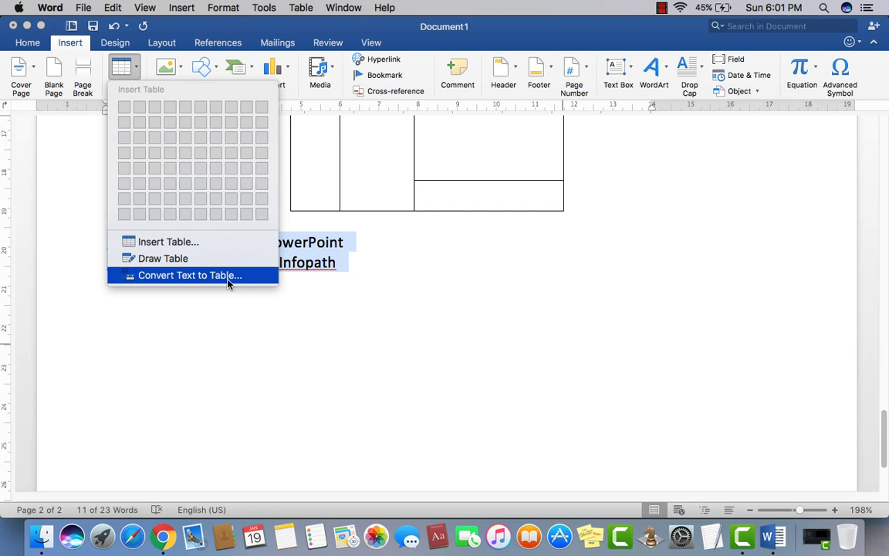
click(171, 276)
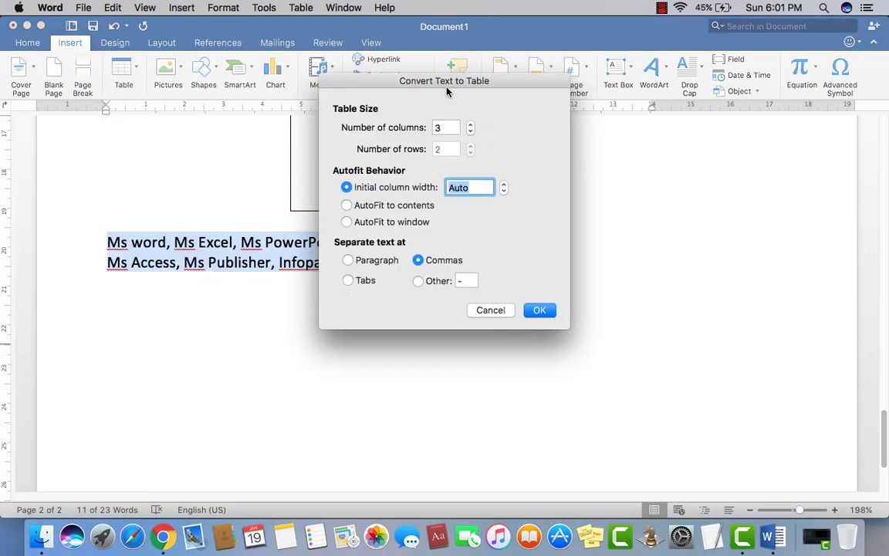
drag(446, 91, 532, 157)
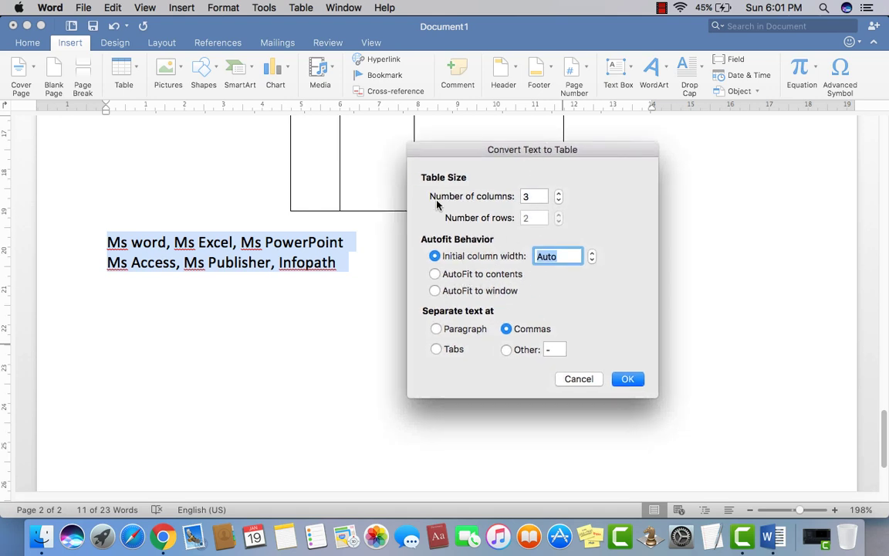
drag(533, 199, 505, 199)
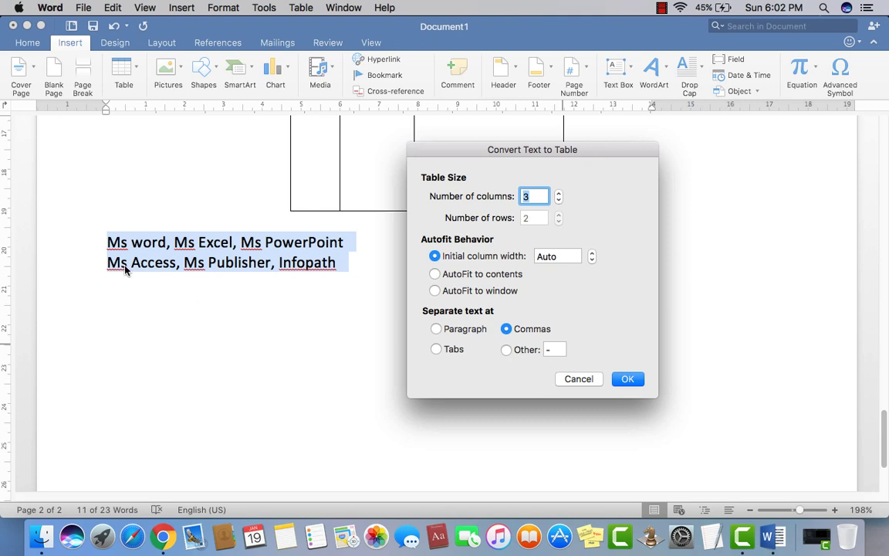
click(621, 378)
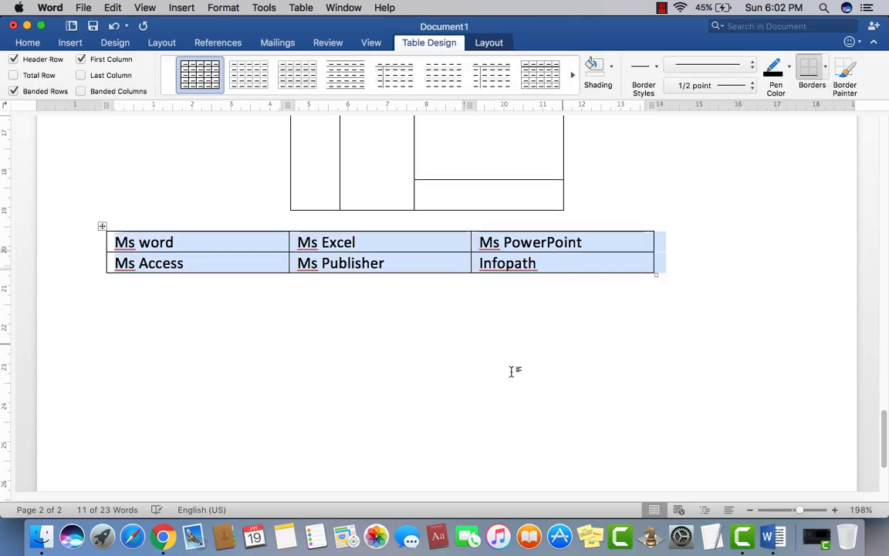
click(513, 373)
Review the converted table, the earlier tables, and the "Table" heading with its three topics on the first page
scroll(514, 374, up, 5)
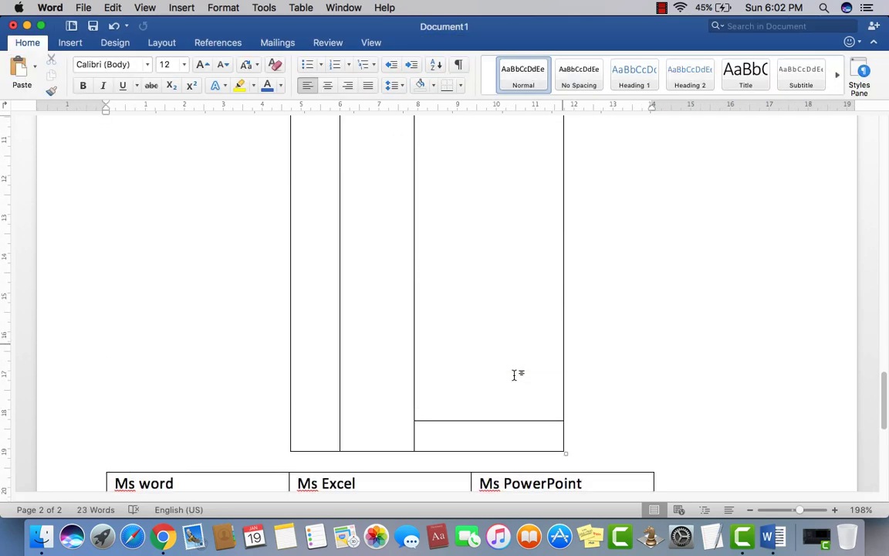
scroll(514, 373, down, 2)
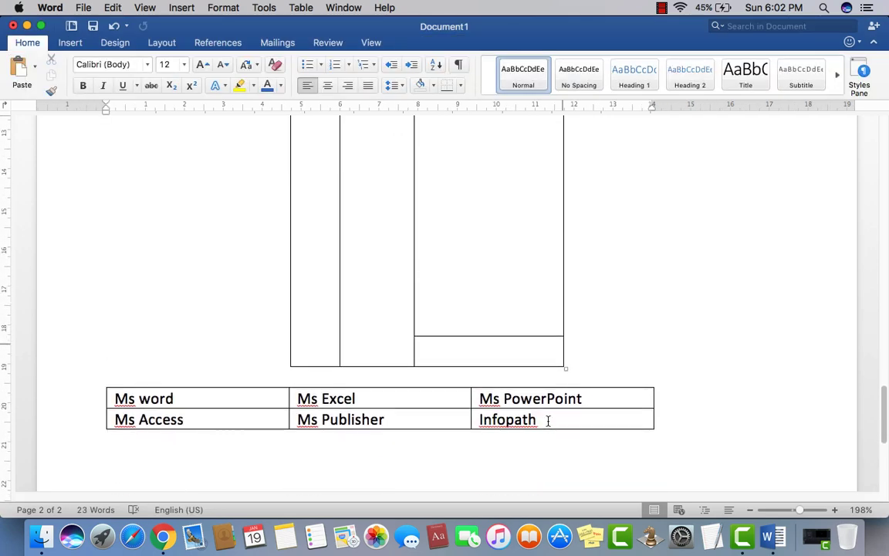
drag(540, 419, 120, 414)
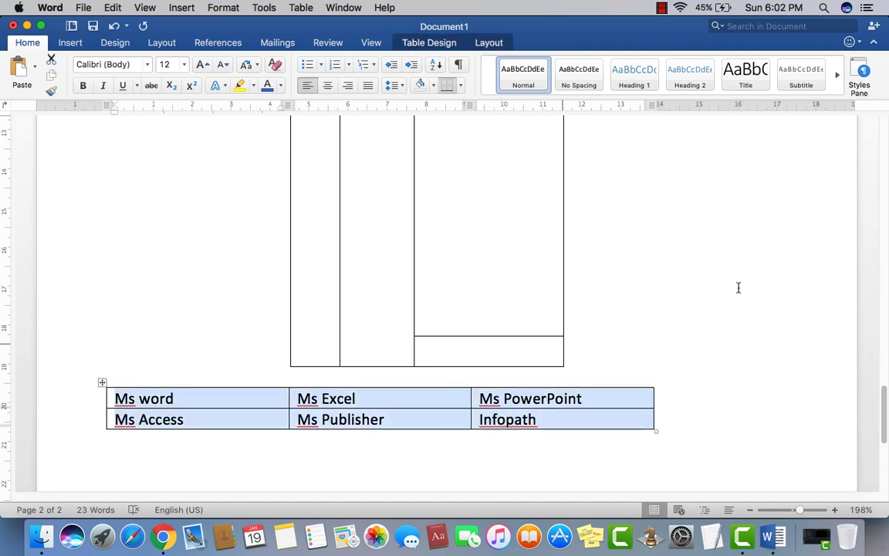
scroll(775, 354, up, 15)
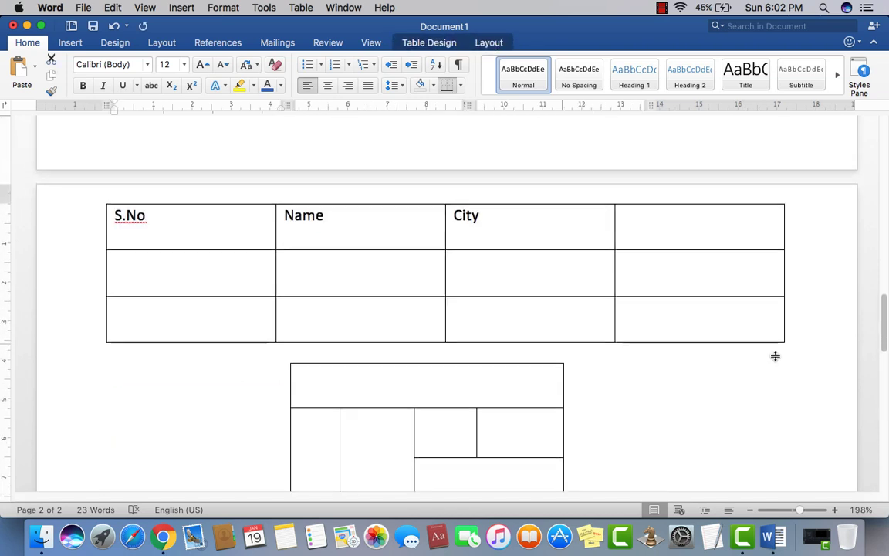
scroll(775, 356, up, 10)
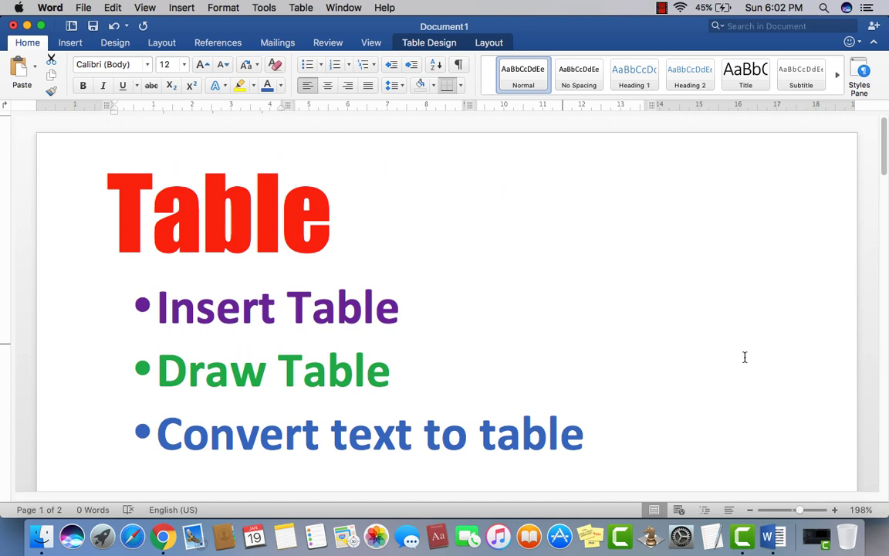
drag(332, 216, 94, 206)
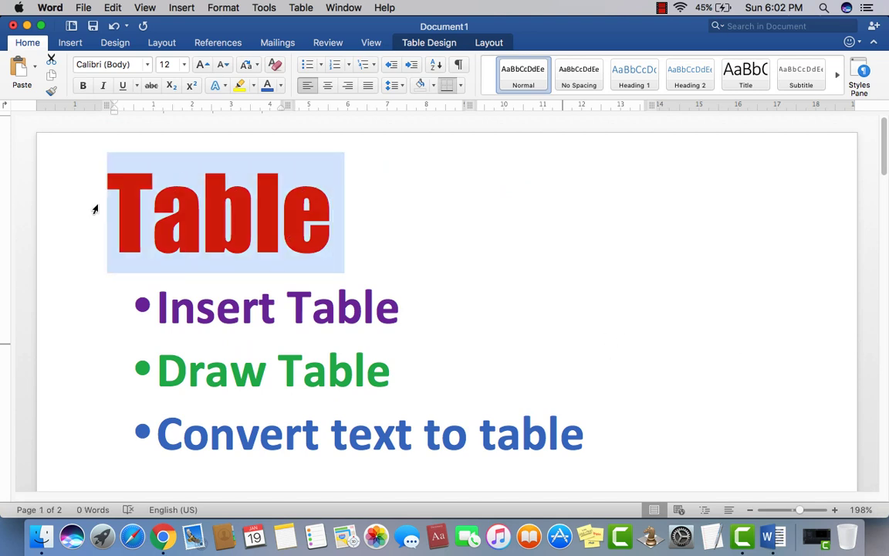
drag(157, 305, 387, 330)
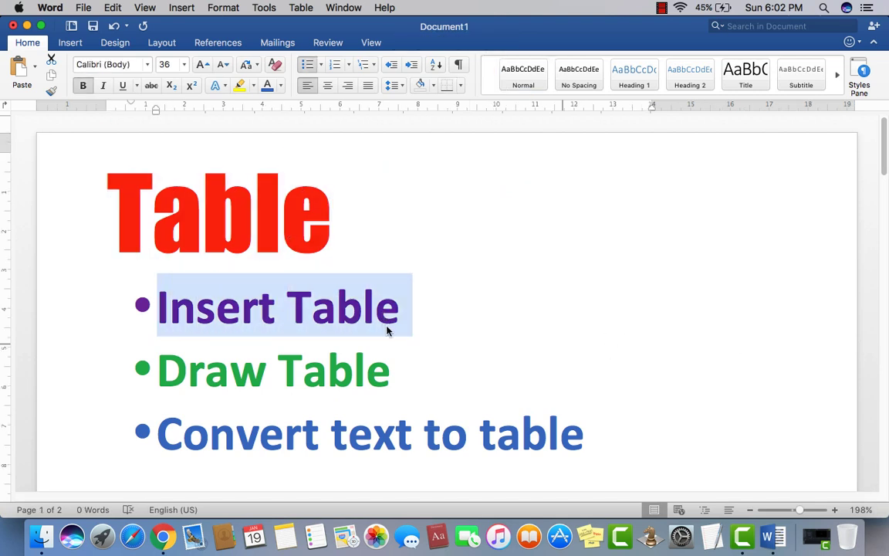
drag(402, 374, 167, 376)
mouse_move(179, 425)
mouse_down()
mouse_move(317, 421)
mouse_move(604, 444)
mouse_up()
click(549, 325)
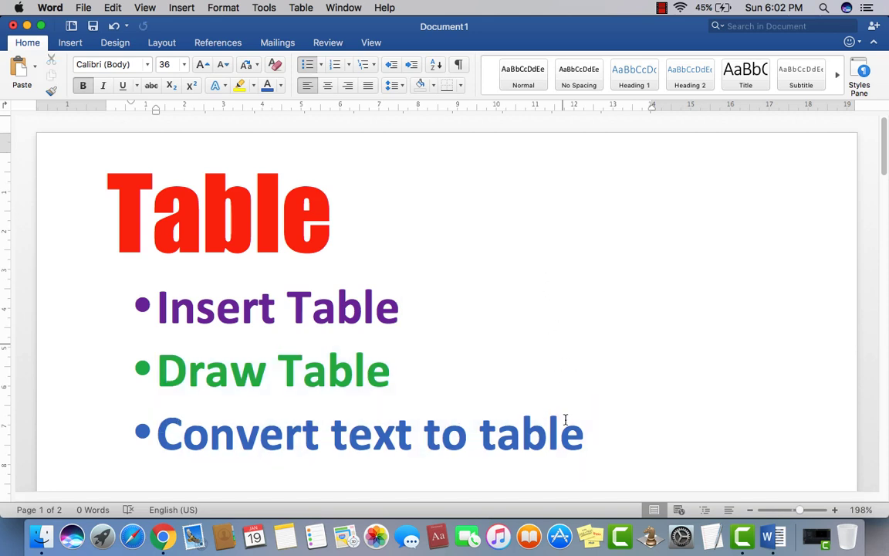